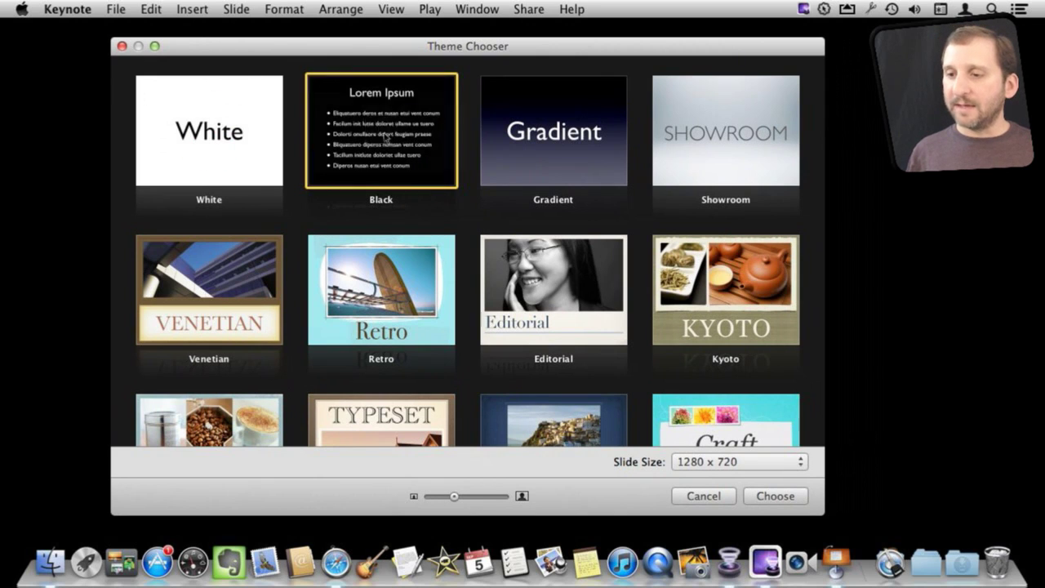
Start a new presentation with the Black theme and set the zoom to 50%.
{"action": "double_click", "coordinate": [384, 135]}
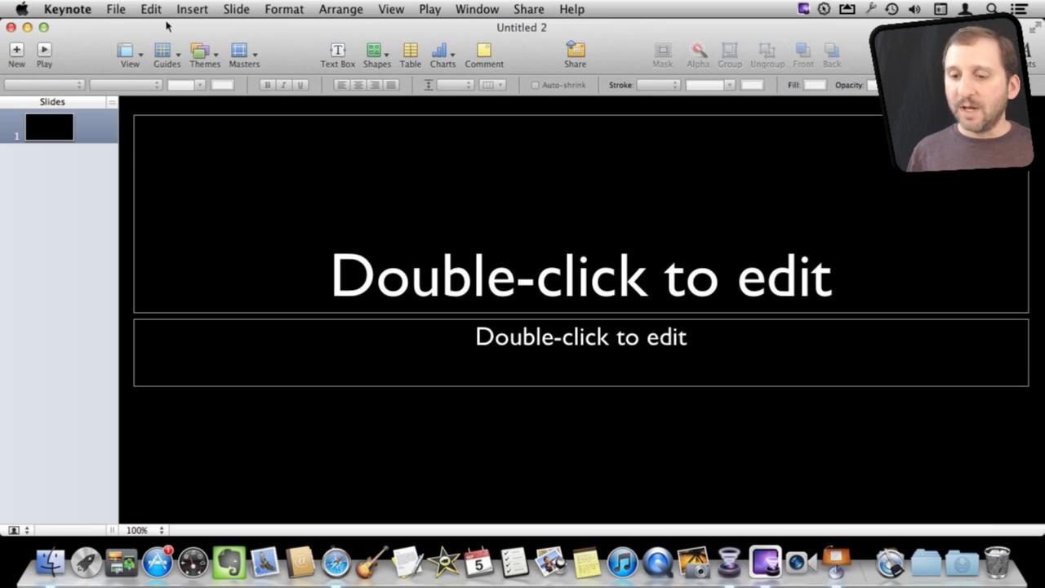
{"action": "left_click", "coordinate": [139, 531]}
{"action": "left_click", "coordinate": [141, 490]}
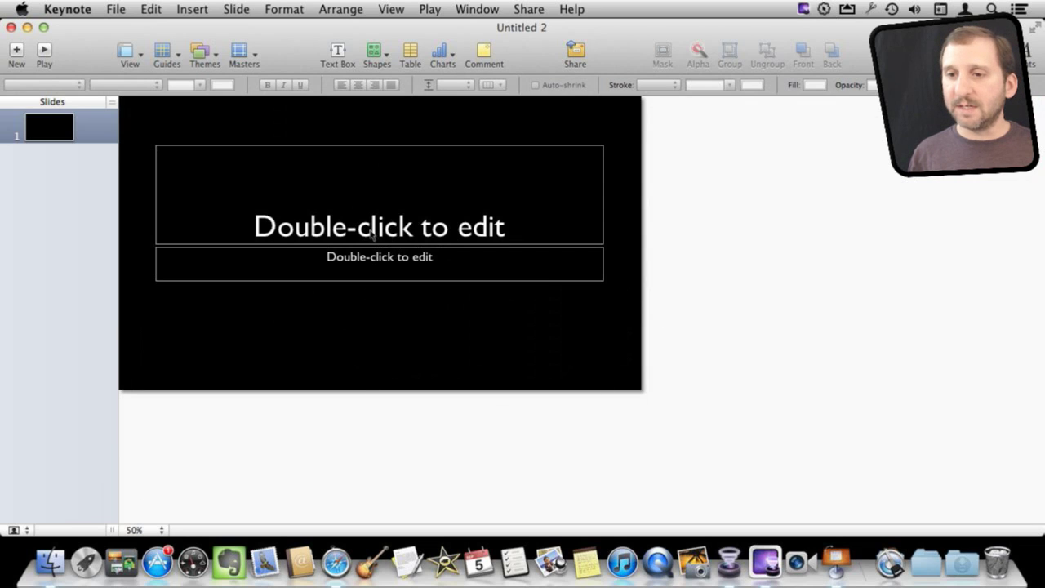
Confirm in the Inspector that the slide size stays at 1280 x 720.
{"action": "left_click", "coordinate": [382, 9]}
{"action": "left_click", "coordinate": [409, 240]}
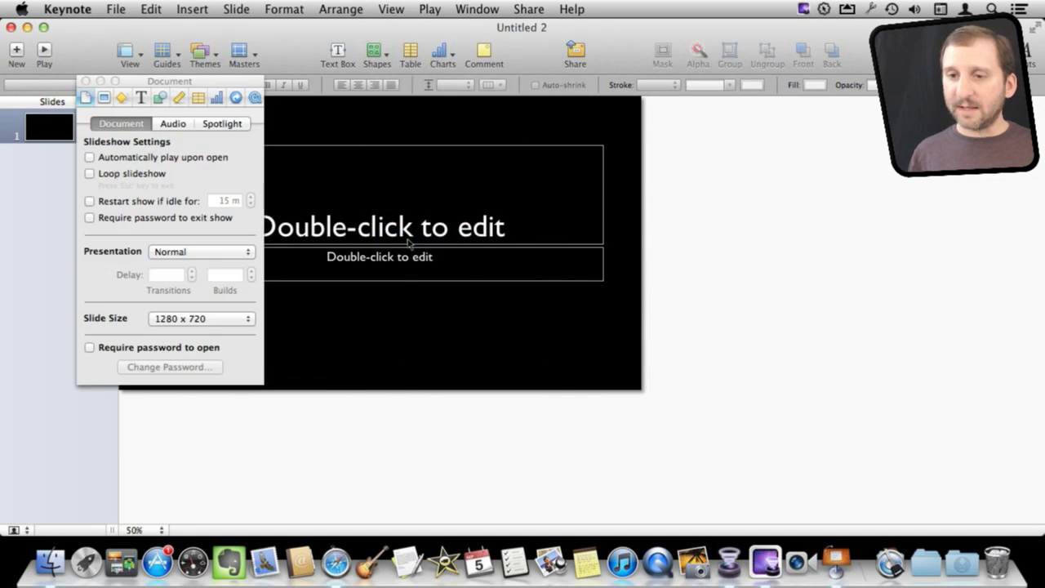
{"action": "left_click", "coordinate": [183, 320]}
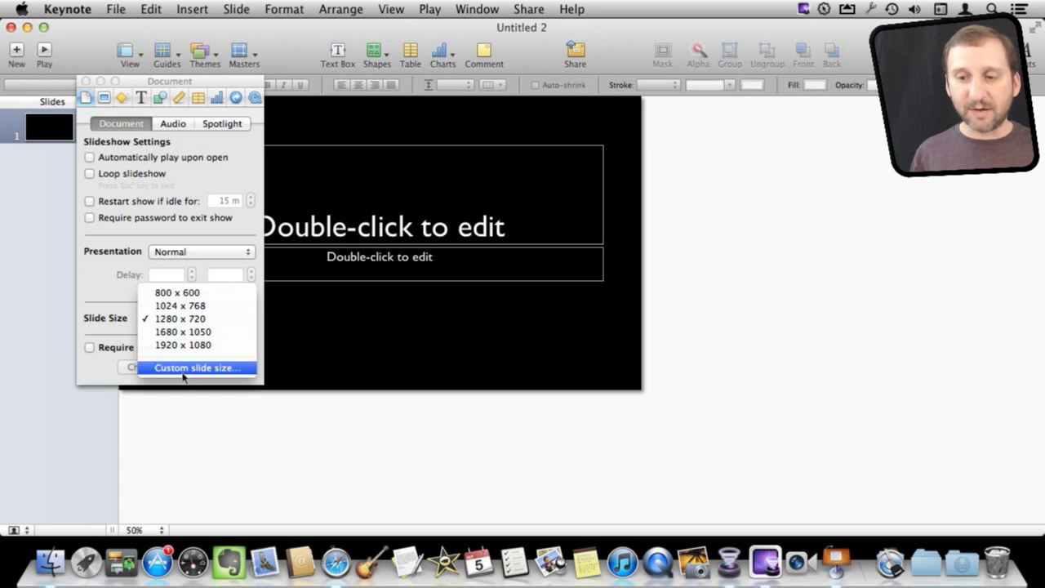
{"action": "left_click", "coordinate": [163, 441]}
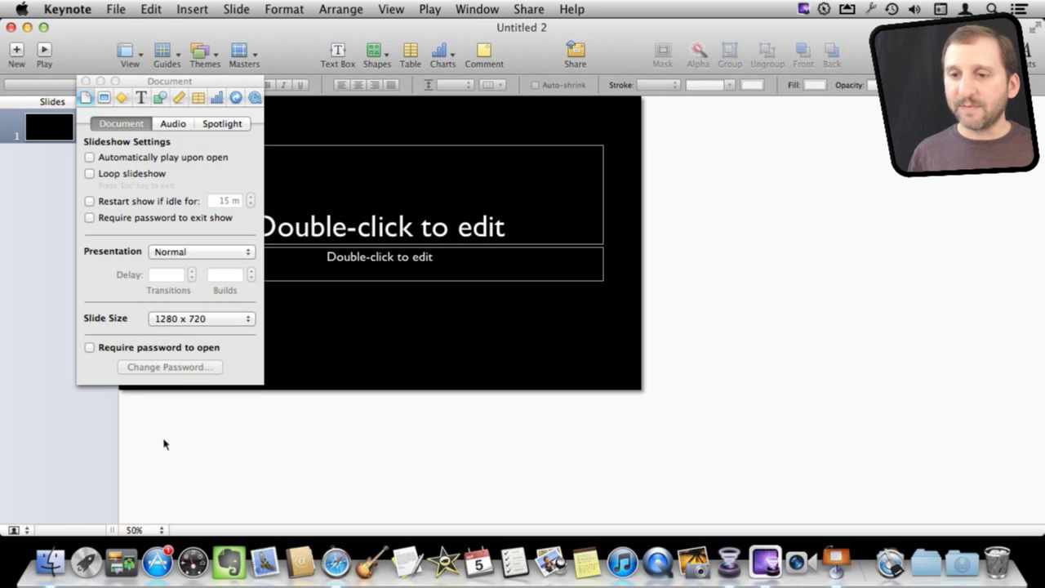
{"action": "left_click", "coordinate": [85, 82]}
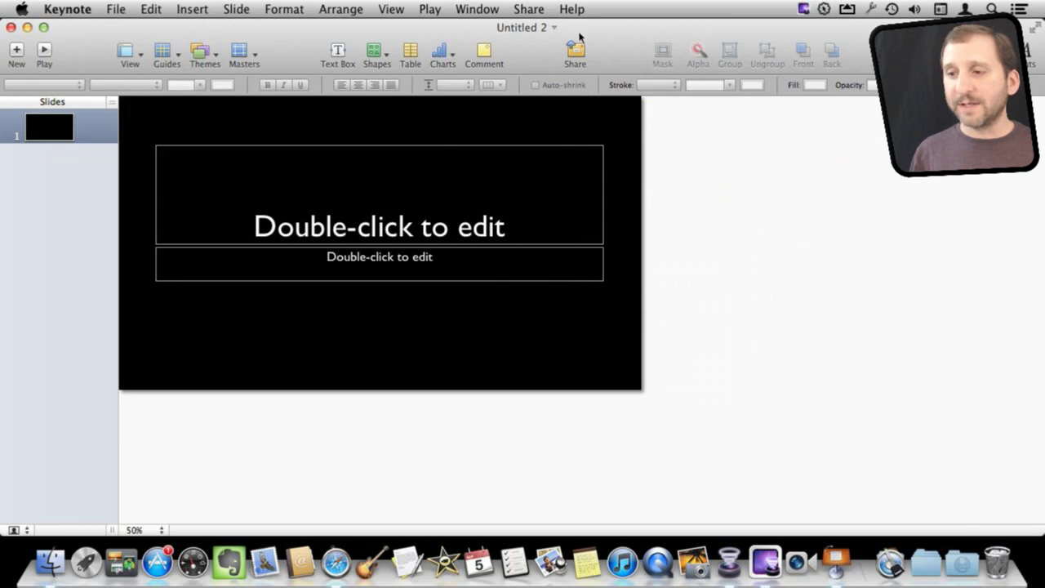
Select all 17 photos in the Media Browser's Photos tab and drag them below slide 1.
{"action": "left_click", "coordinate": [384, 9]}
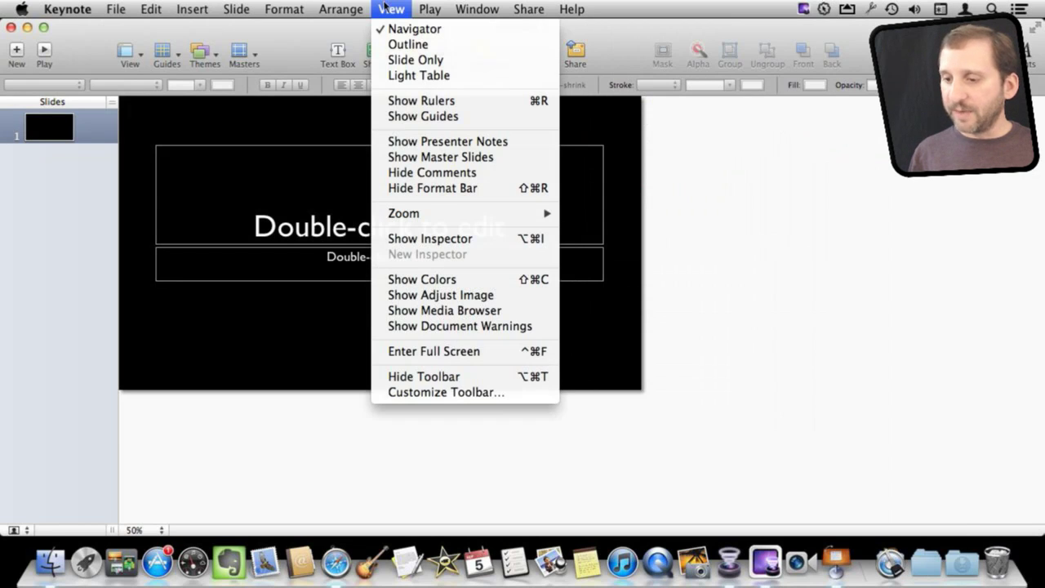
{"action": "left_click", "coordinate": [439, 316]}
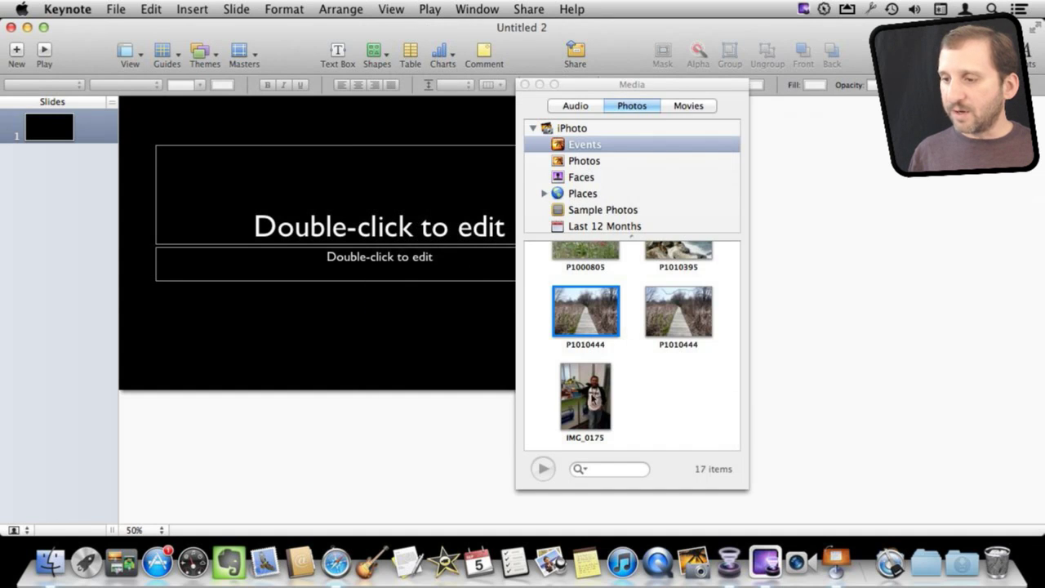
{"action": "left_click", "coordinate": [598, 412]}
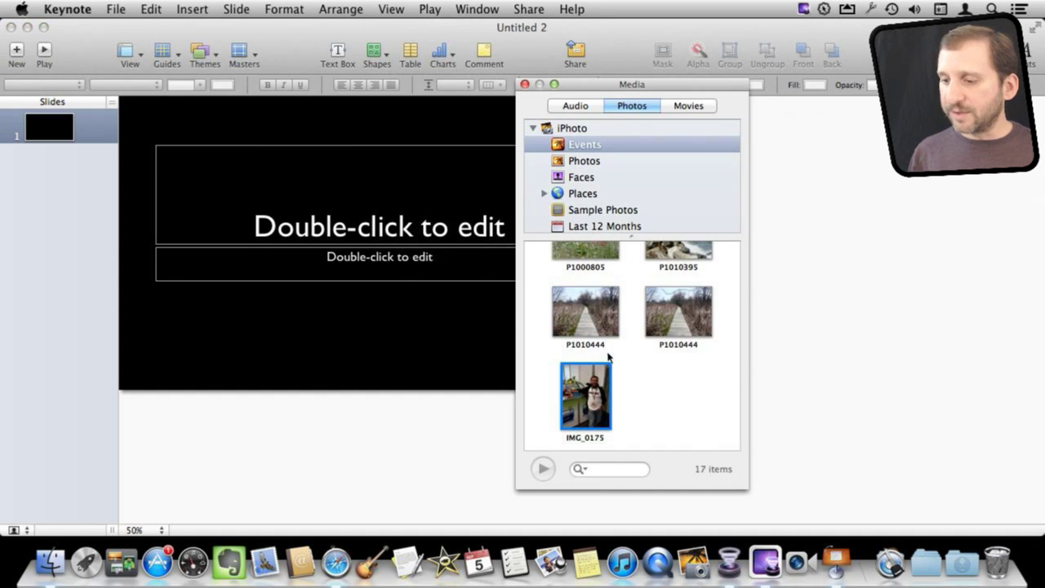
{"action": "scroll", "coordinate": [608, 357], "scroll_direction": "up", "scroll_amount": 10}
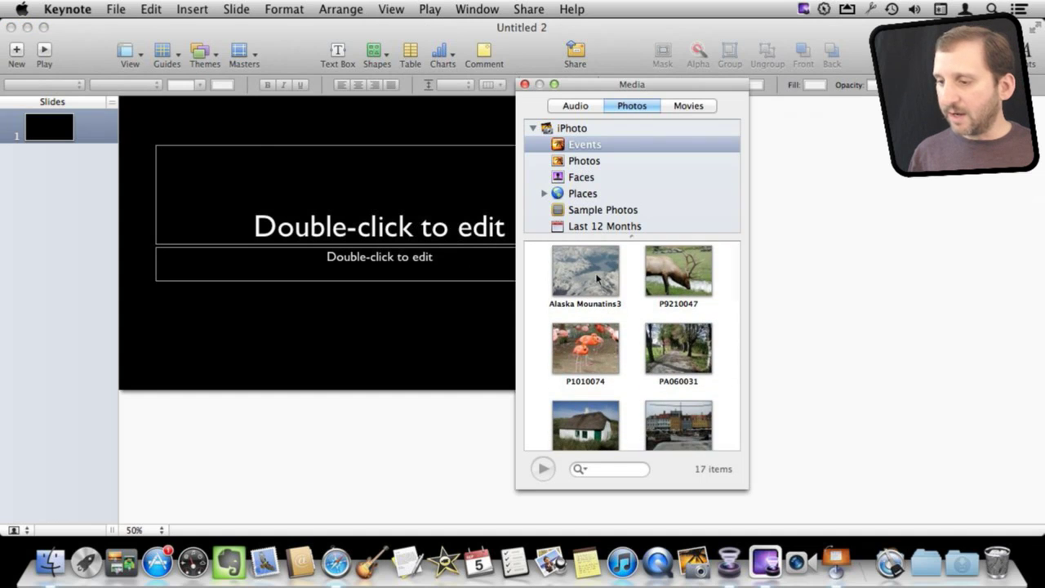
{"action": "key", "text": "super+a"}
{"action": "left_click_drag", "start_coordinate": [578, 284], "coordinate": [10, 157]}
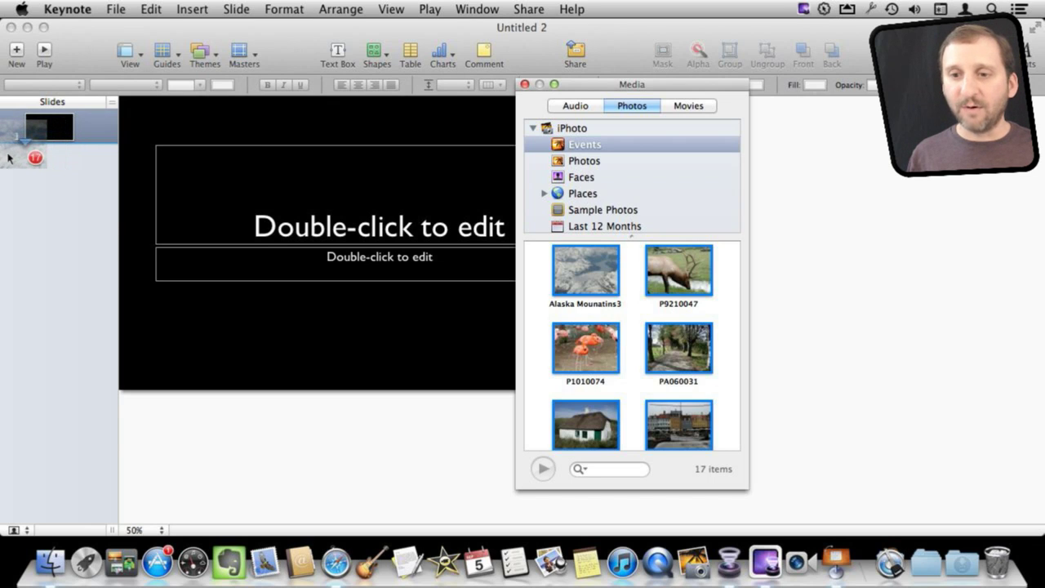
{"action": "left_click_drag", "start_coordinate": [10, 158], "coordinate": [17, 151]}
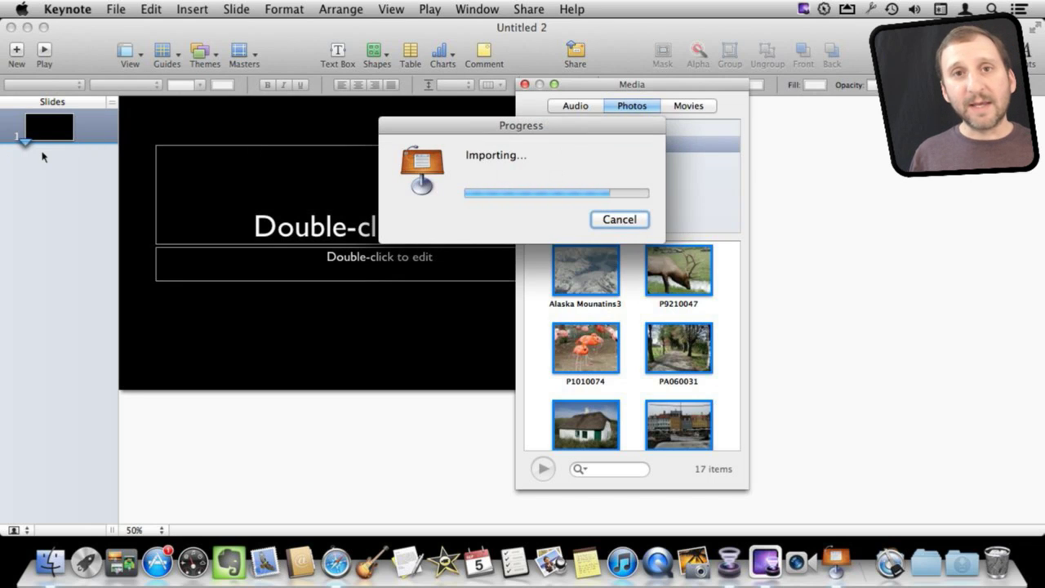
{"action": "scroll", "coordinate": [41, 173], "scroll_direction": "up", "scroll_amount": 2}
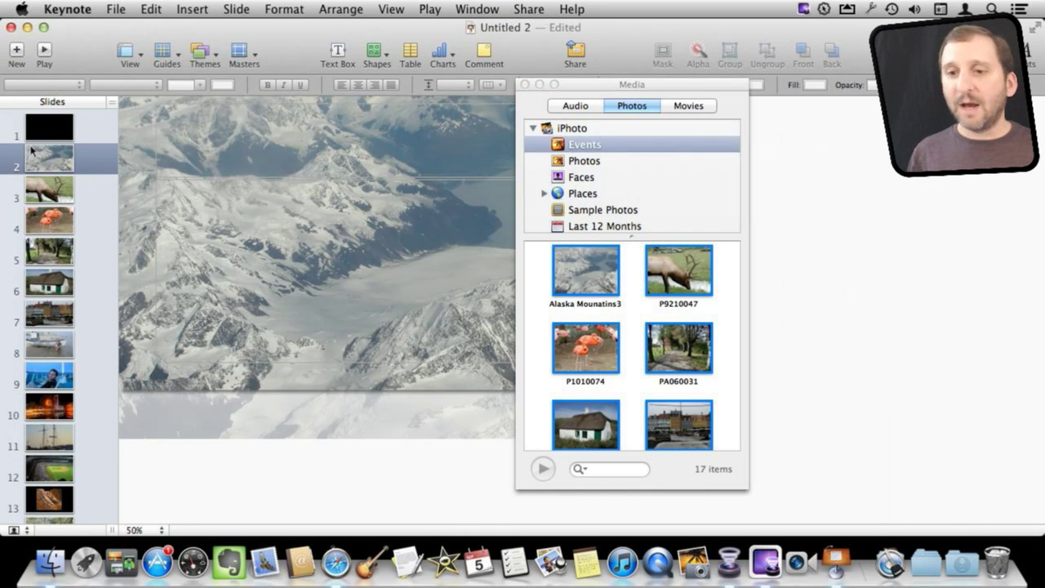
Delete the black title slide, then browse the elk, flamingo and road slides.
{"action": "left_click", "coordinate": [41, 135]}
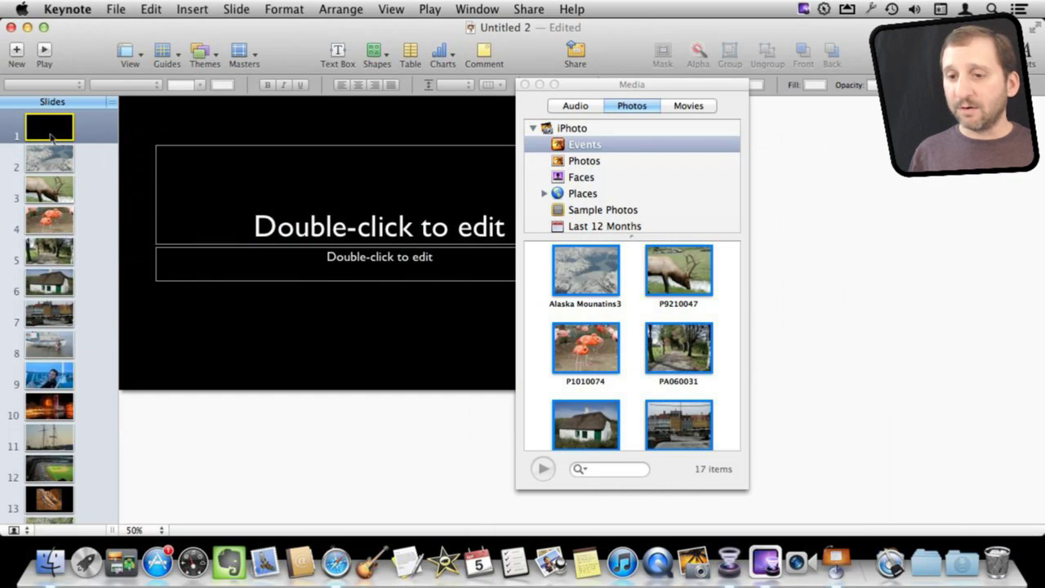
{"action": "right_click", "coordinate": [51, 139]}
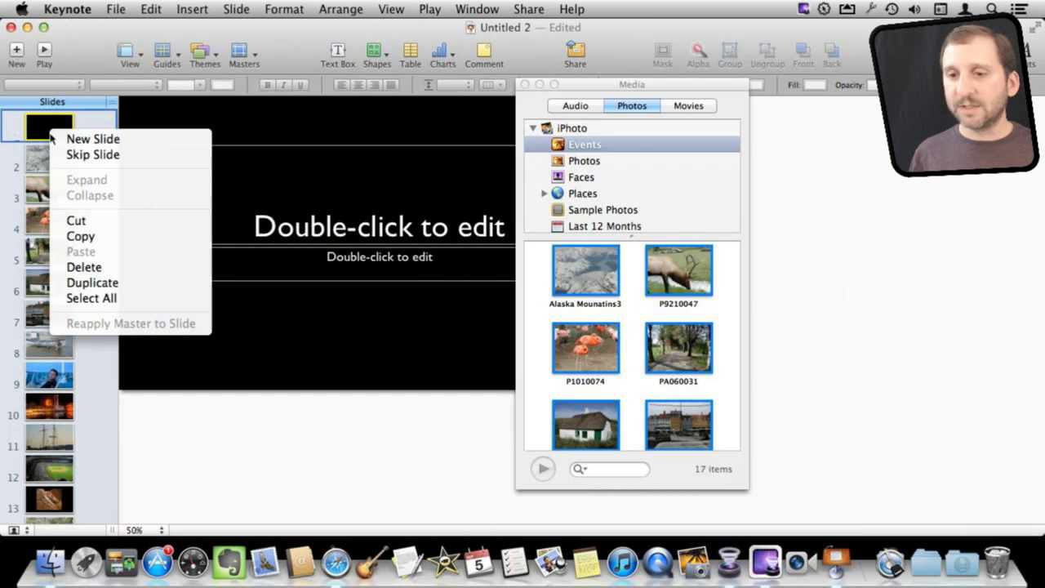
{"action": "left_click", "coordinate": [90, 269]}
{"action": "left_click", "coordinate": [58, 160]}
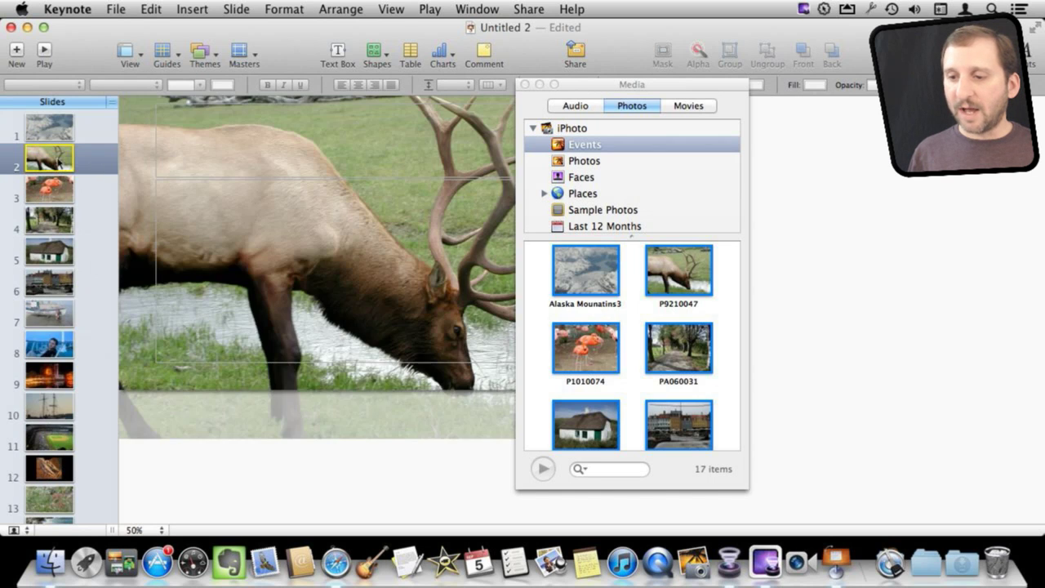
{"action": "left_click", "coordinate": [54, 190]}
{"action": "left_click", "coordinate": [52, 217]}
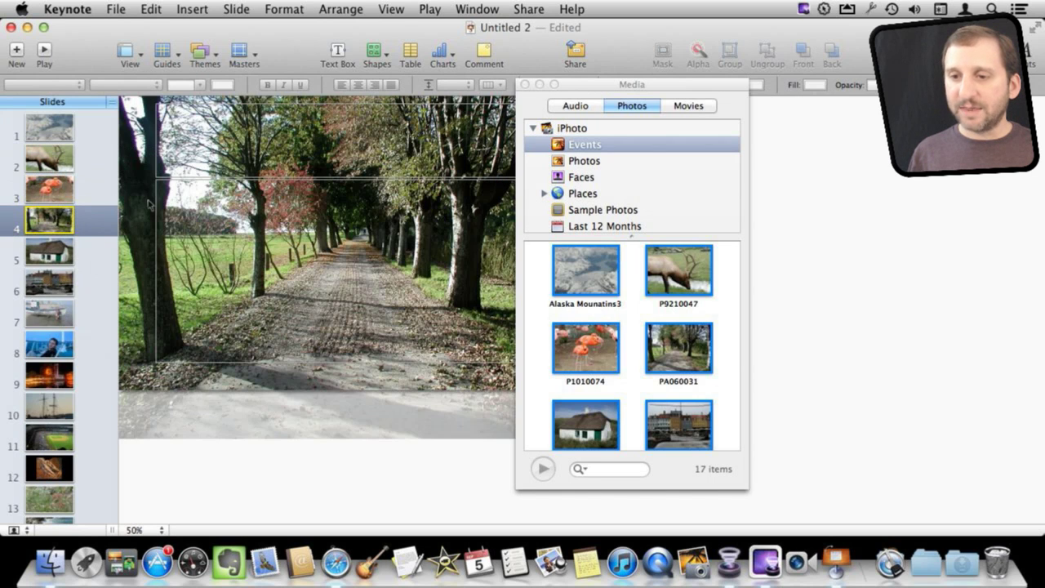
{"action": "left_click", "coordinate": [167, 168]}
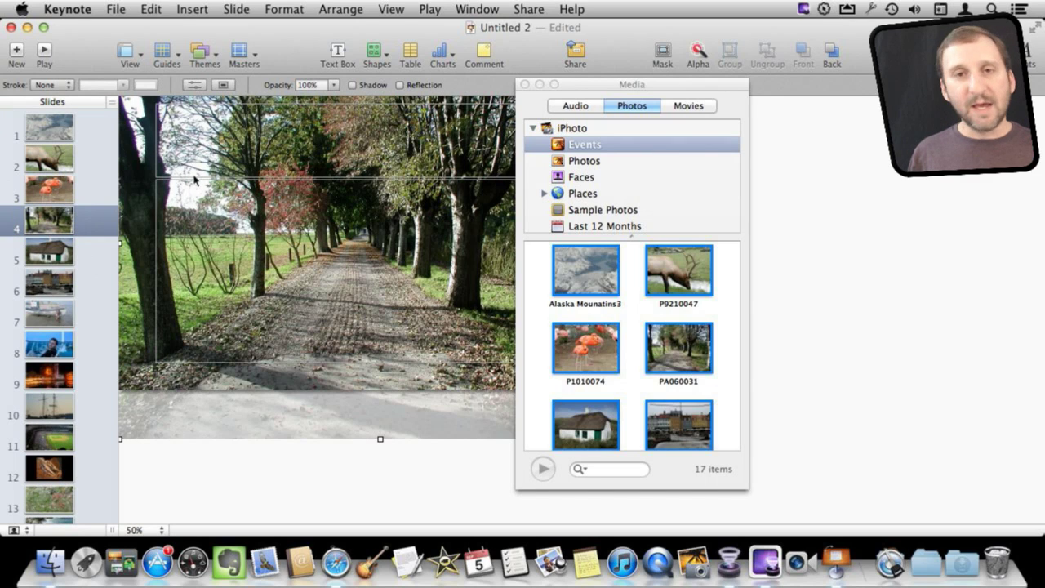
Select slides 1 through 17 and apply the Blank layout to them.
{"action": "left_click", "coordinate": [56, 136]}
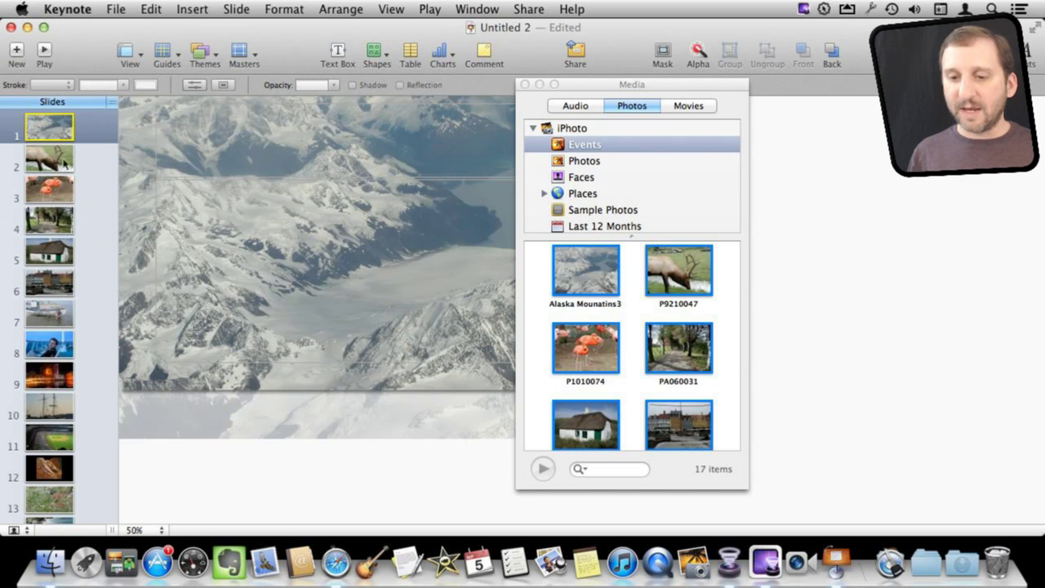
{"action": "scroll", "coordinate": [65, 347], "scroll_direction": "down", "scroll_amount": 4}
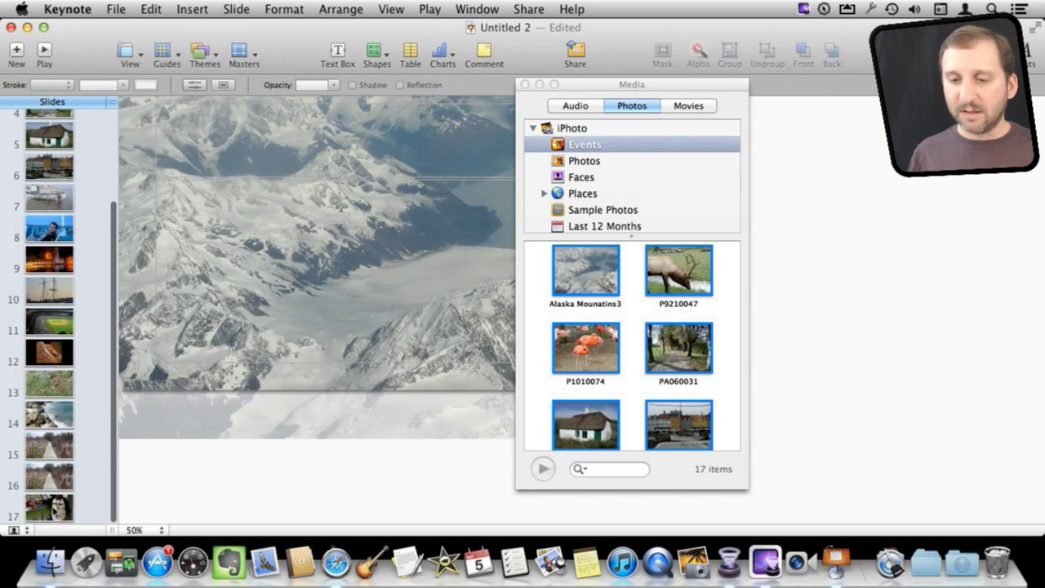
{"action": "left_click", "coordinate": [54, 511], "text": "shift"}
{"action": "scroll", "coordinate": [77, 281], "scroll_direction": "up", "scroll_amount": 5}
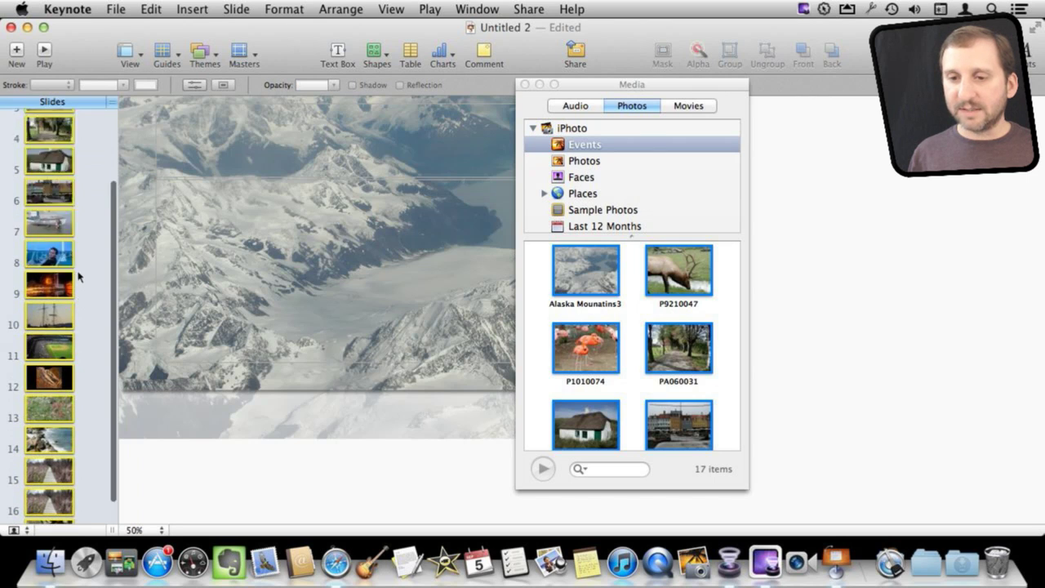
{"action": "left_click", "coordinate": [245, 57]}
{"action": "left_click", "coordinate": [283, 229]}
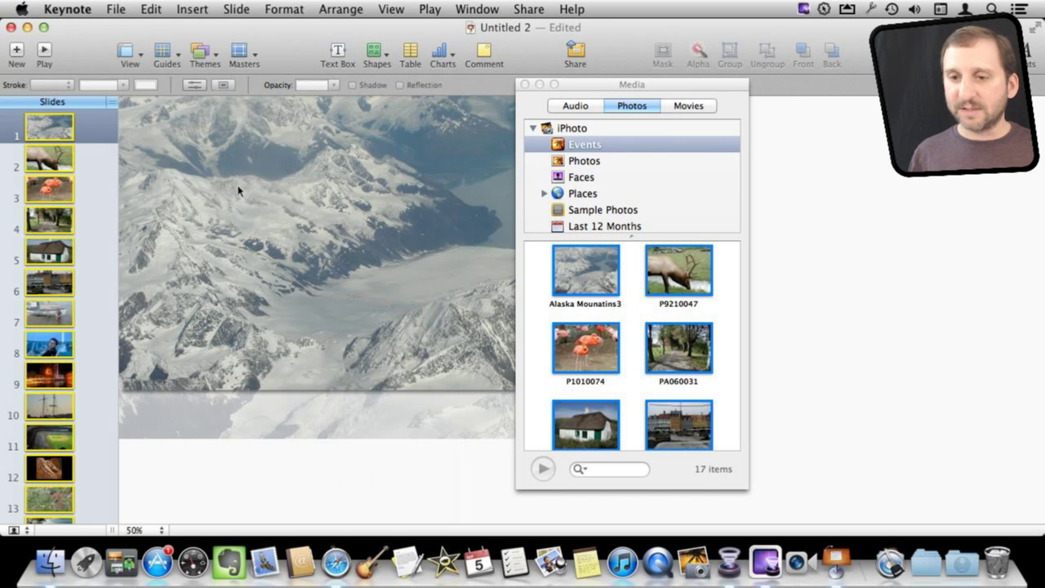
Review the elk, flamingo, path and house slides, then close the photo browser.
{"action": "left_click", "coordinate": [65, 167]}
{"action": "left_click", "coordinate": [61, 196]}
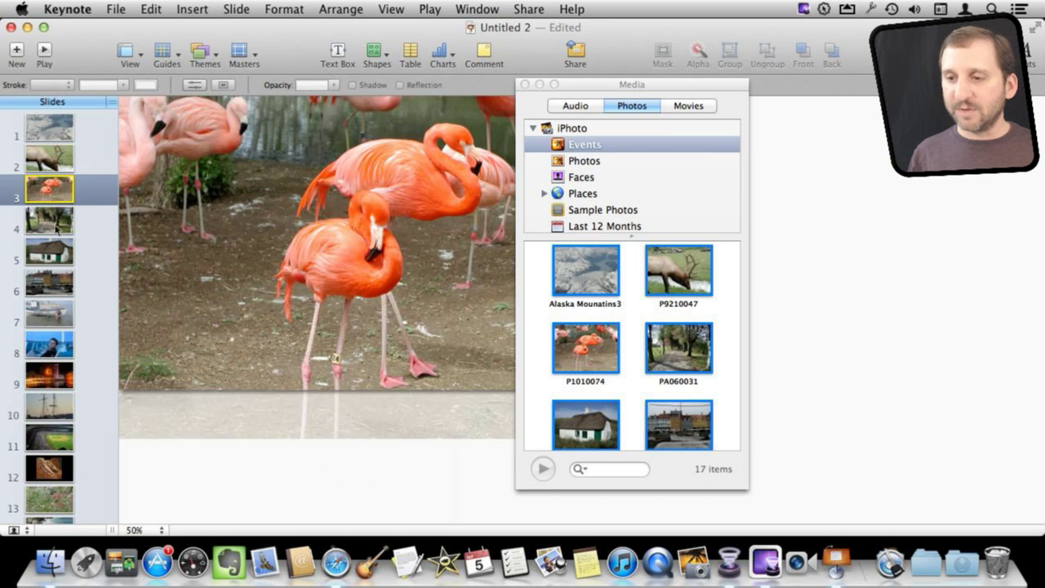
{"action": "left_click", "coordinate": [56, 231]}
{"action": "left_click", "coordinate": [55, 250]}
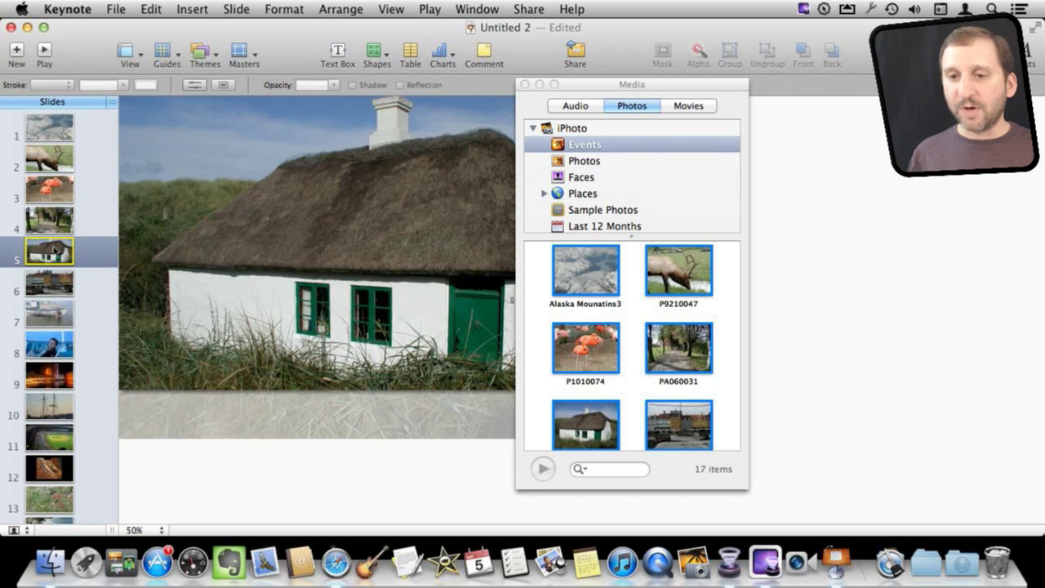
{"action": "left_click", "coordinate": [57, 187]}
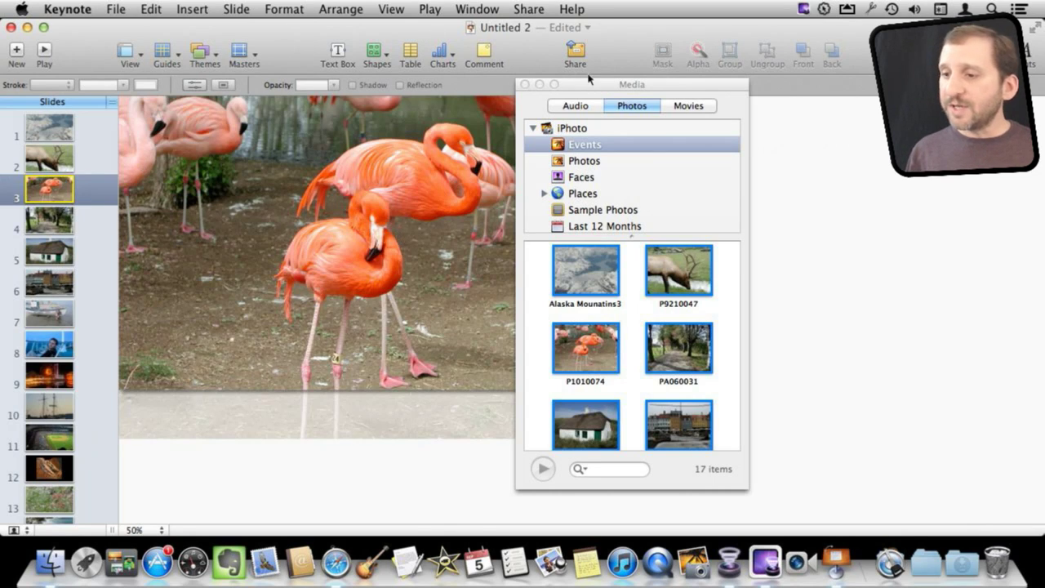
{"action": "left_click", "coordinate": [525, 84]}
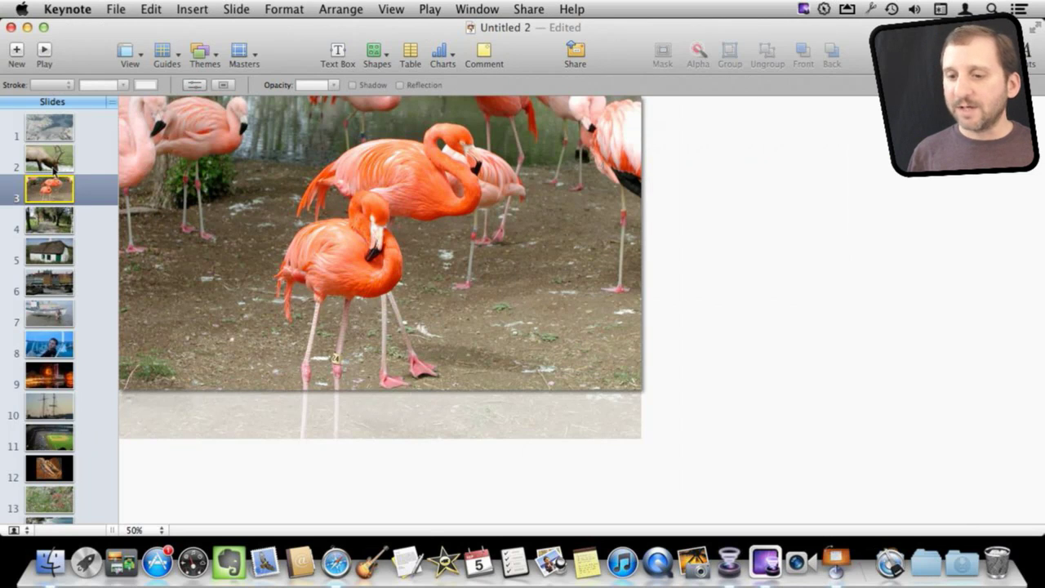
Shrink the flamingo photo and centre it on the black slide.
{"action": "left_click", "coordinate": [214, 294]}
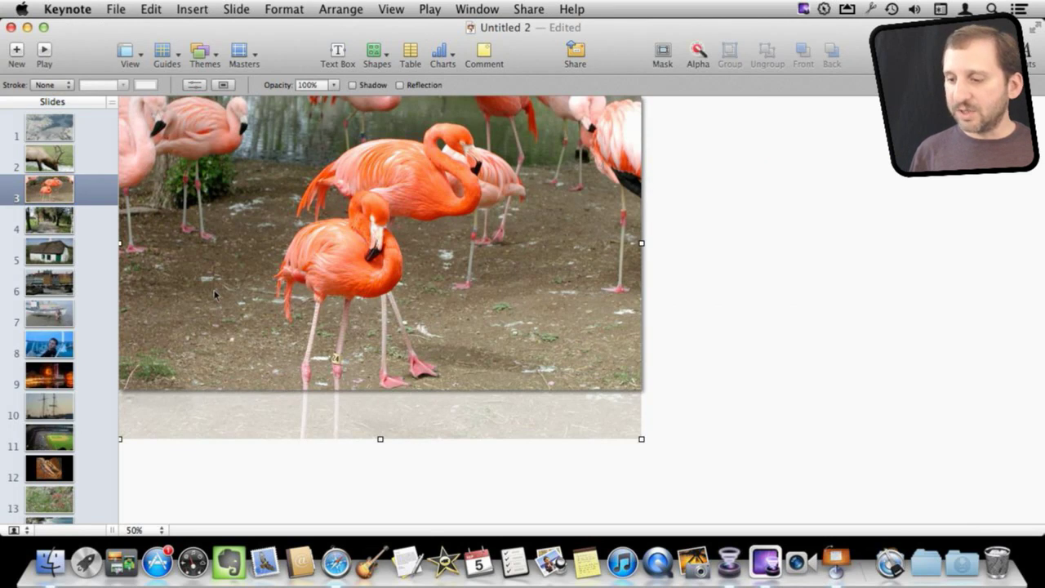
{"action": "left_click_drag", "start_coordinate": [642, 442], "coordinate": [408, 274]}
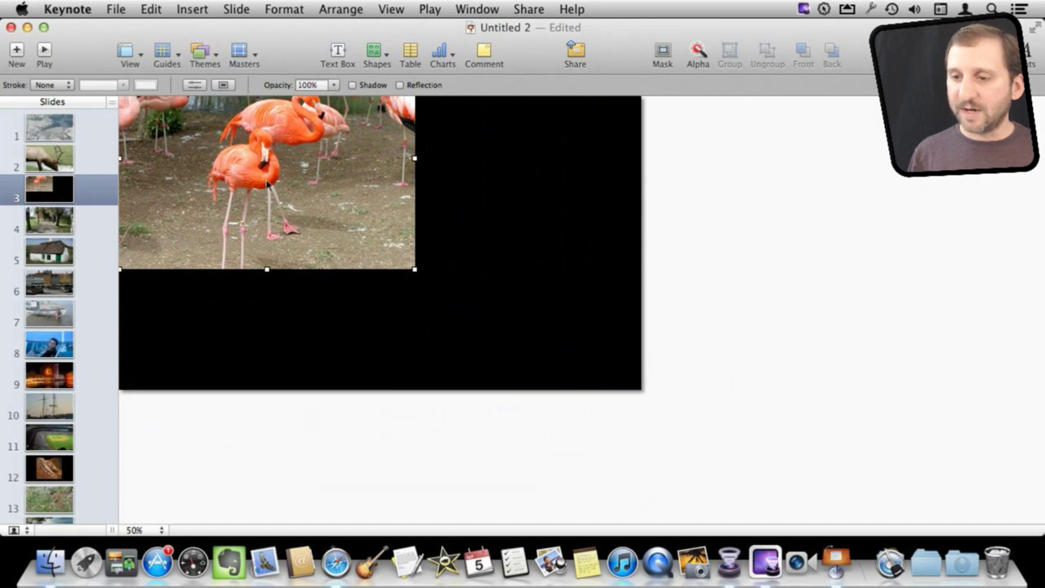
{"action": "left_click_drag", "start_coordinate": [268, 184], "coordinate": [381, 270]}
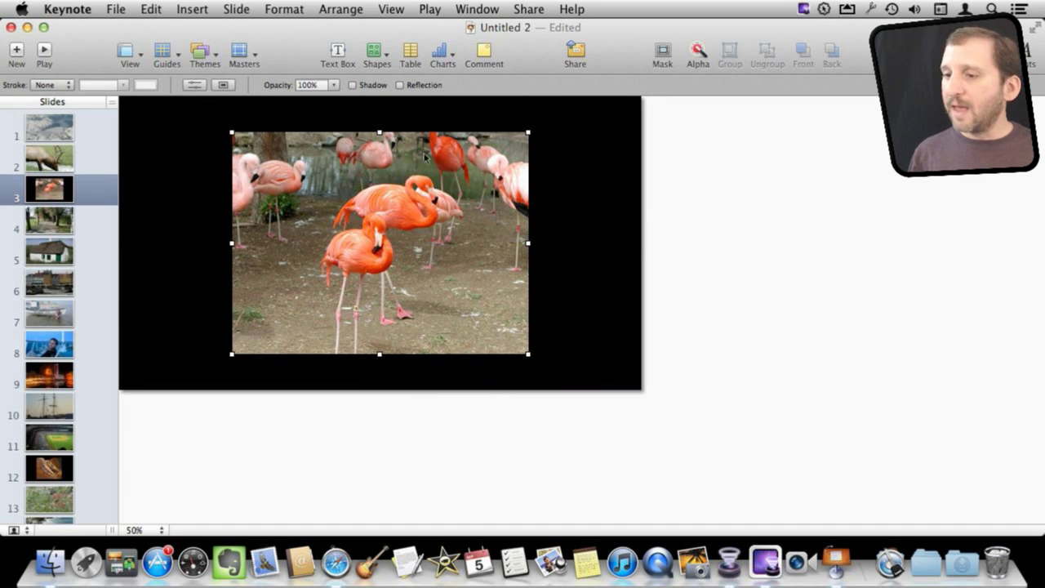
Give the flamingo photo a white Picture Frame border.
{"action": "left_click", "coordinate": [391, 8]}
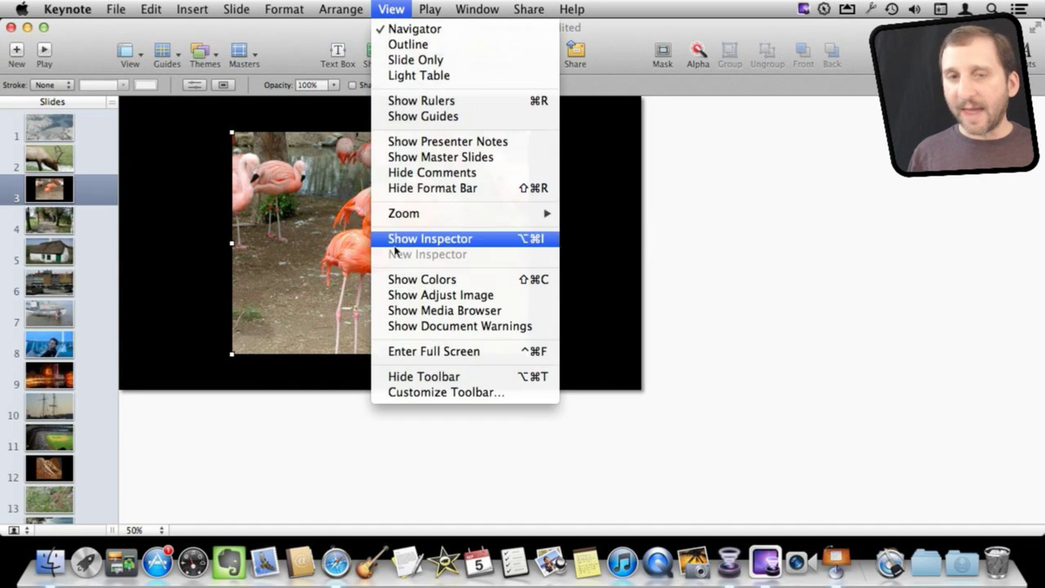
{"action": "left_click", "coordinate": [430, 239]}
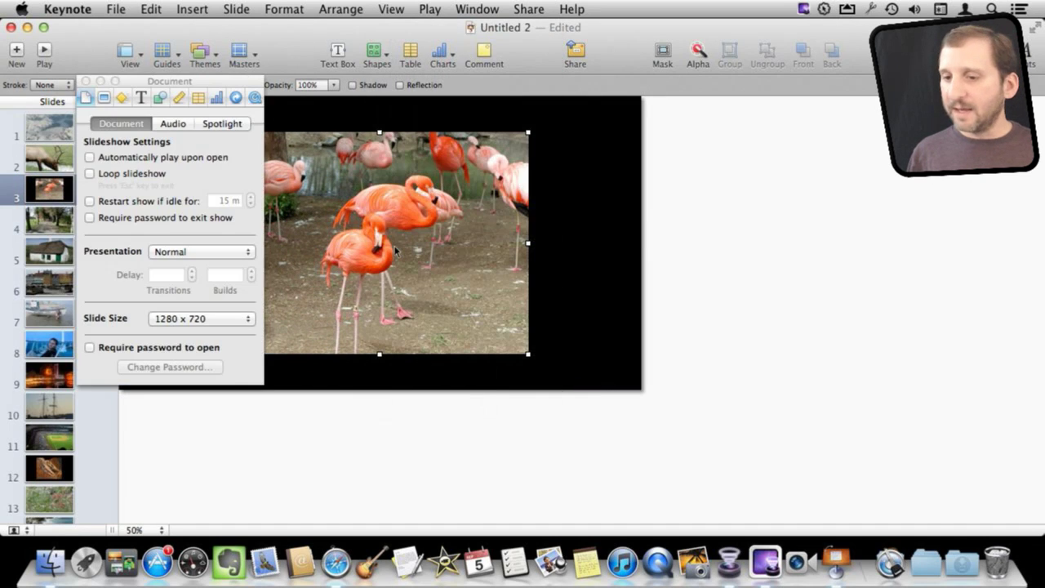
{"action": "left_click", "coordinate": [160, 104]}
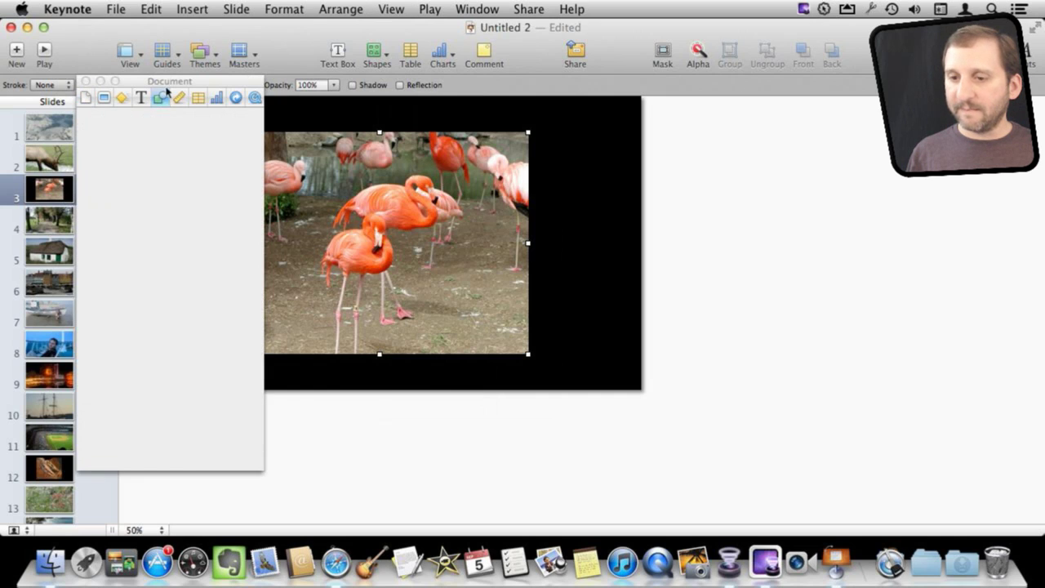
{"action": "left_click_drag", "start_coordinate": [167, 83], "coordinate": [361, 87]}
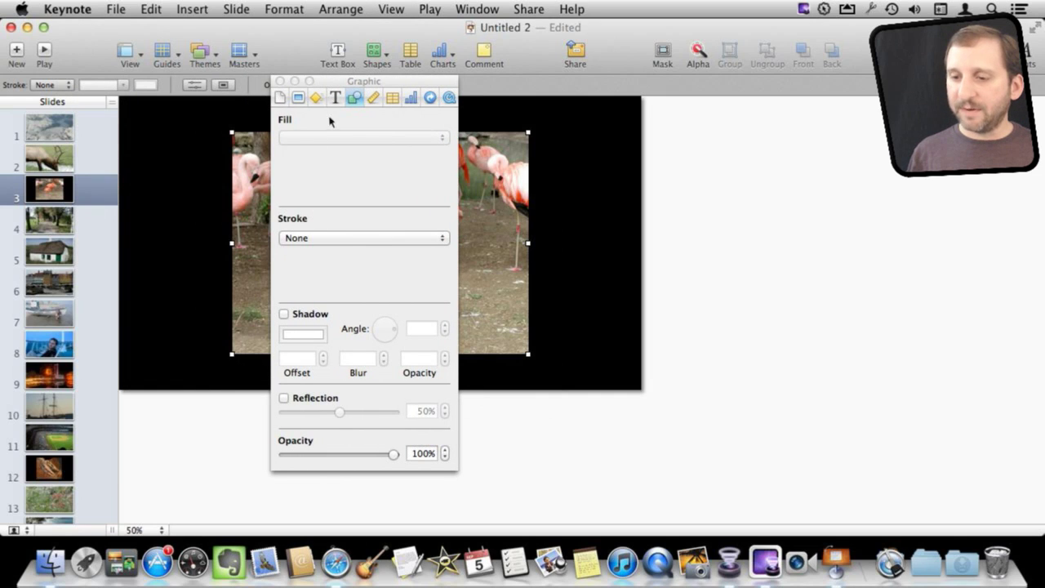
{"action": "left_click", "coordinate": [346, 239]}
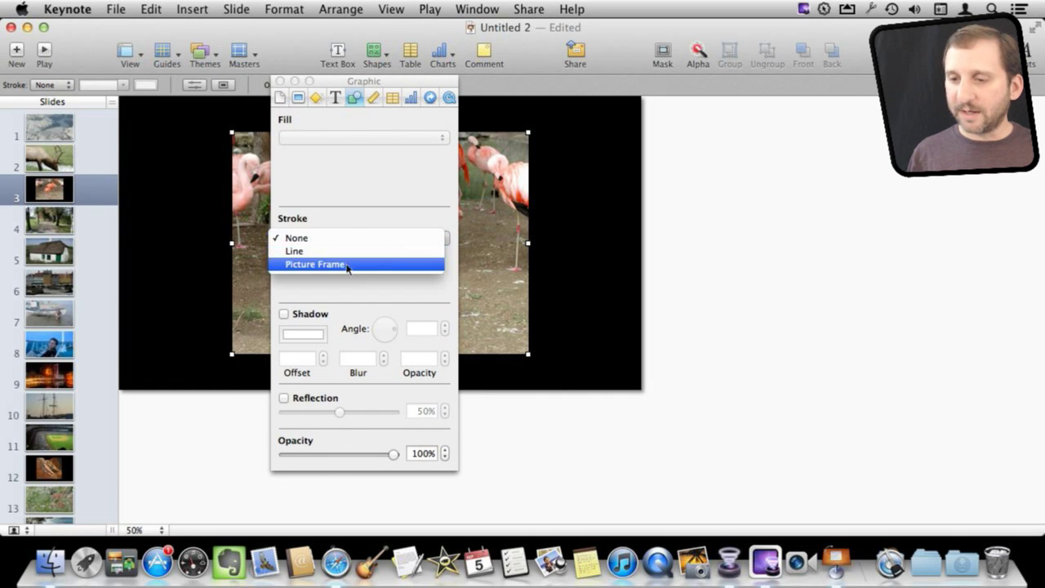
{"action": "left_click", "coordinate": [346, 263]}
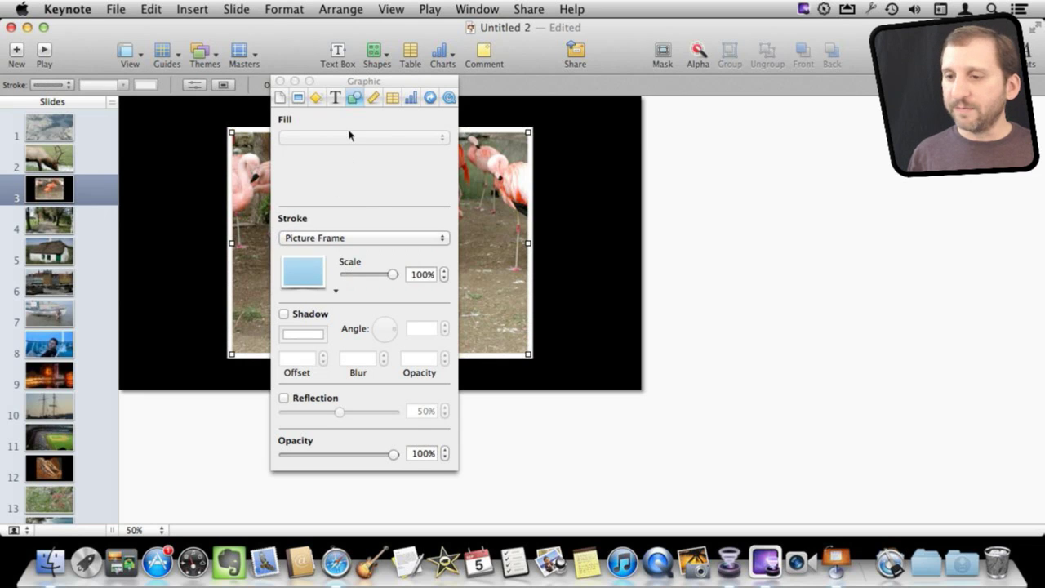
Rotate the framed photo to about 346.9° and deselect it.
{"action": "left_click", "coordinate": [372, 98]}
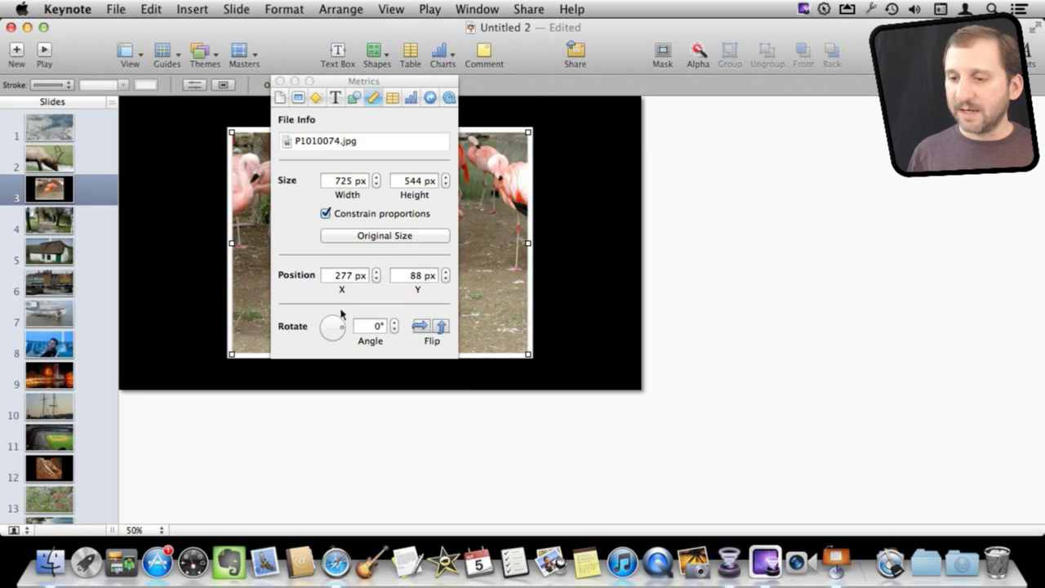
{"action": "left_click_drag", "start_coordinate": [340, 333], "coordinate": [344, 331]}
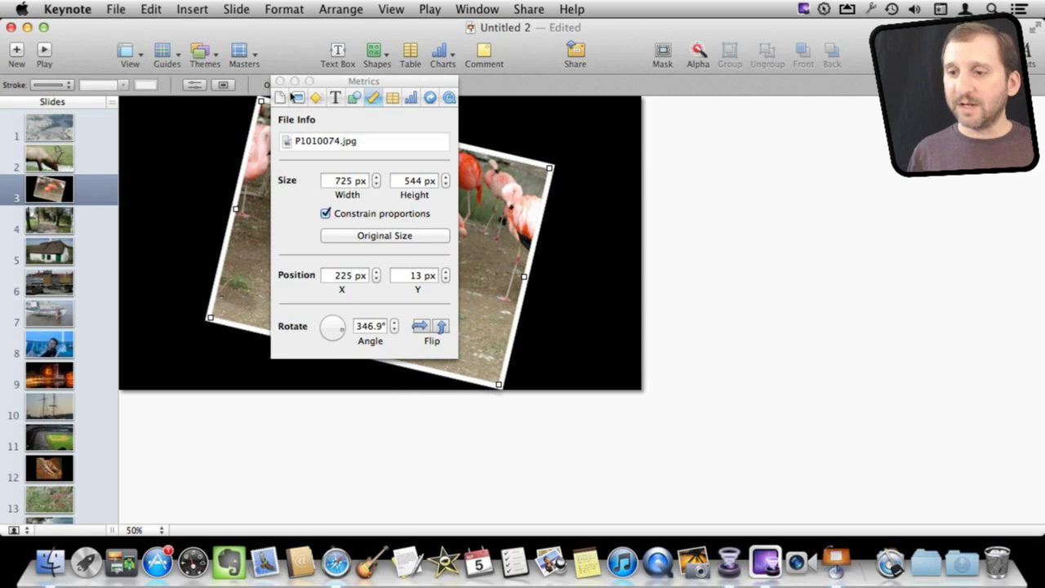
{"action": "left_click_drag", "start_coordinate": [333, 86], "coordinate": [654, 156]}
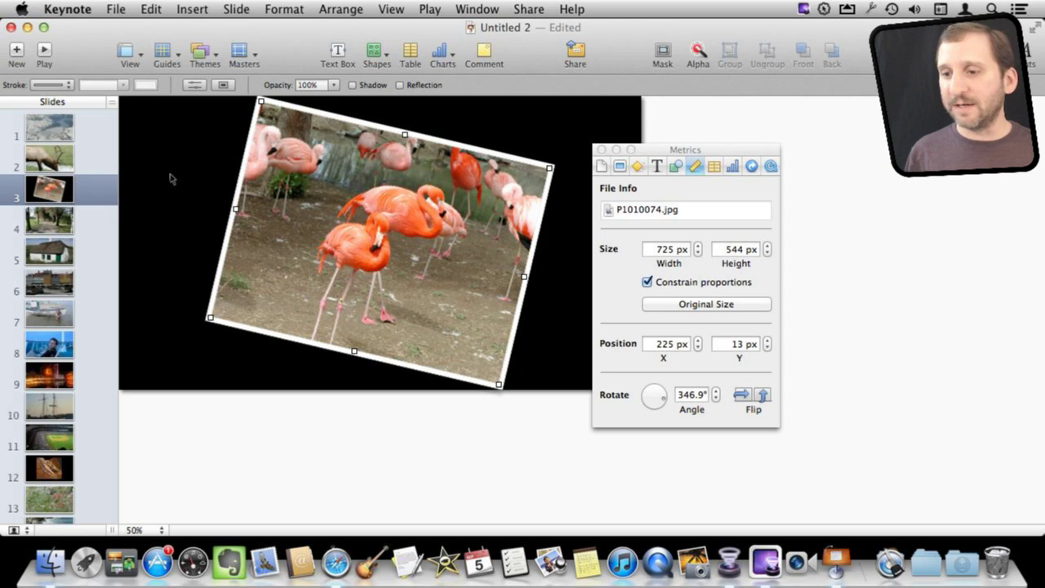
{"action": "left_click", "coordinate": [136, 177]}
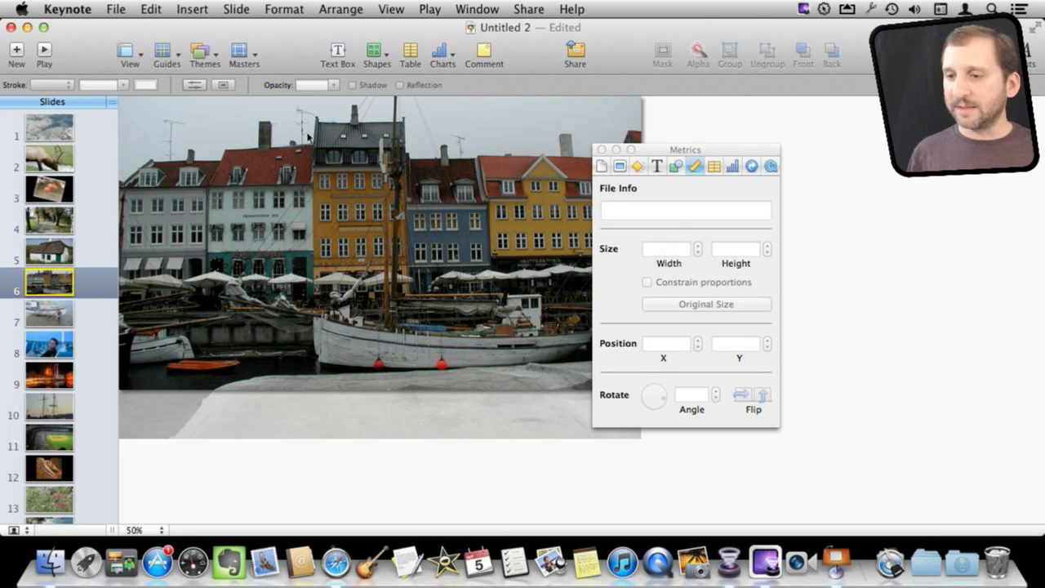
Add a 13 px arrow from the boat pointing up-left toward the umbrellas.
{"action": "left_click", "coordinate": [375, 53]}
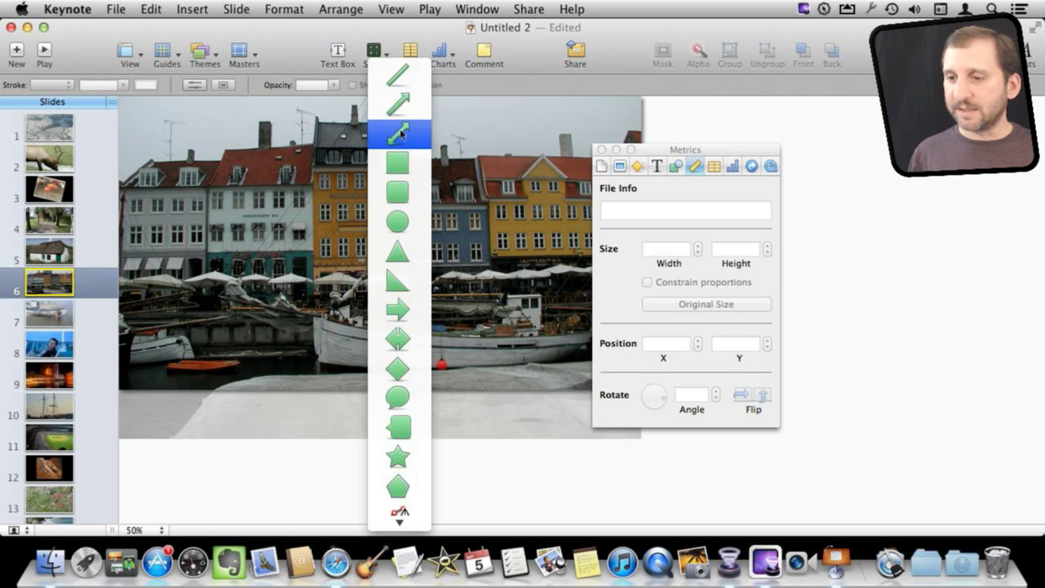
{"action": "left_click", "coordinate": [398, 106]}
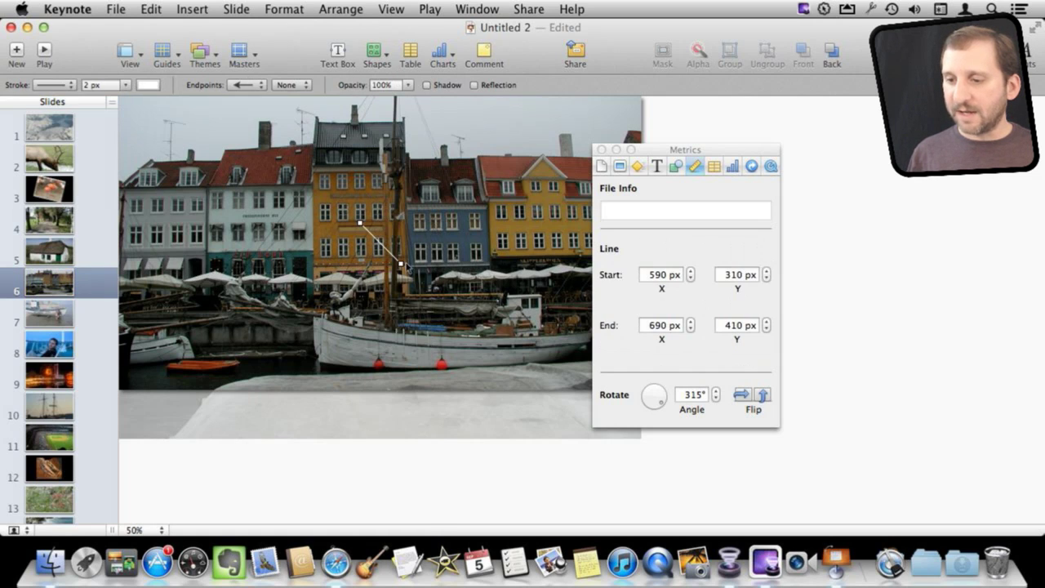
{"action": "left_click_drag", "start_coordinate": [401, 262], "coordinate": [472, 334]}
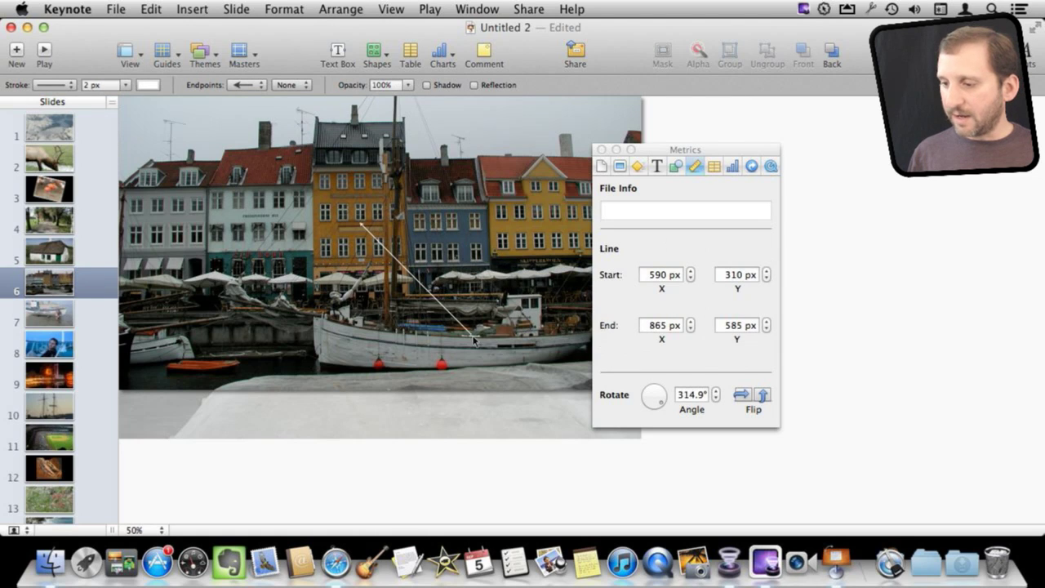
{"action": "left_click", "coordinate": [675, 166]}
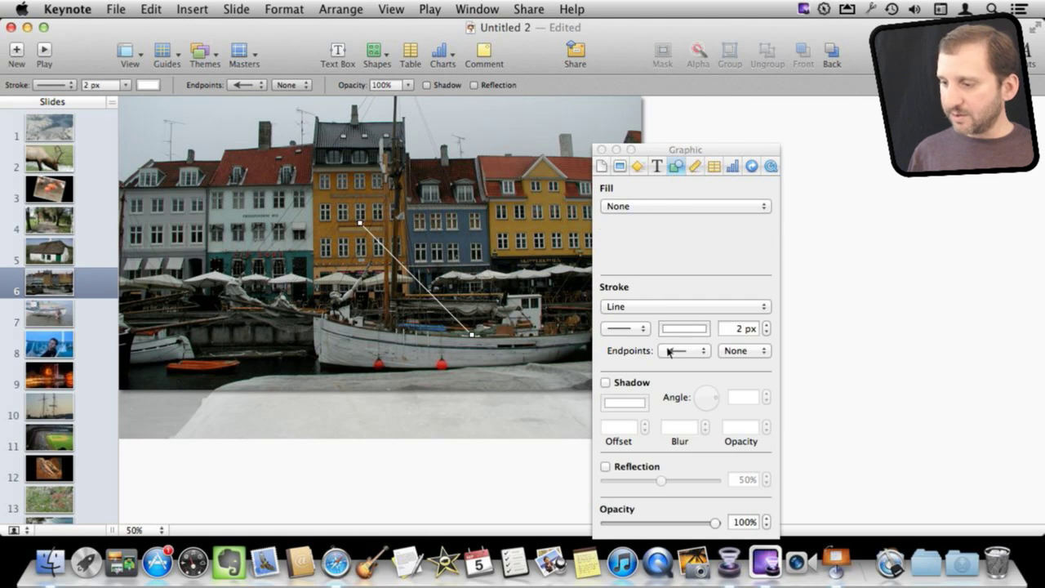
{"action": "left_click_drag", "start_coordinate": [767, 326], "coordinate": [767, 326]}
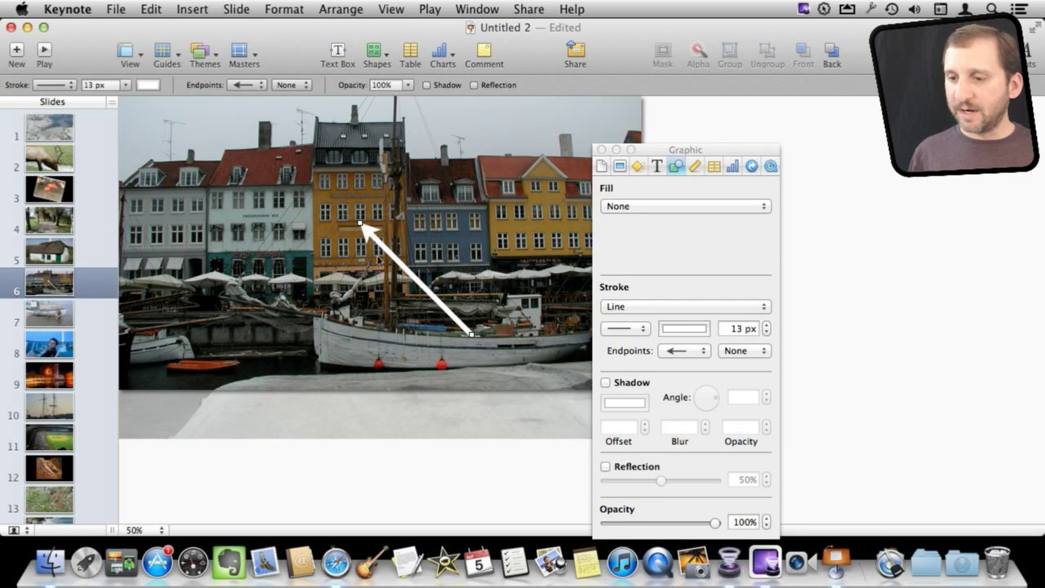
{"action": "left_click_drag", "start_coordinate": [362, 225], "coordinate": [281, 273]}
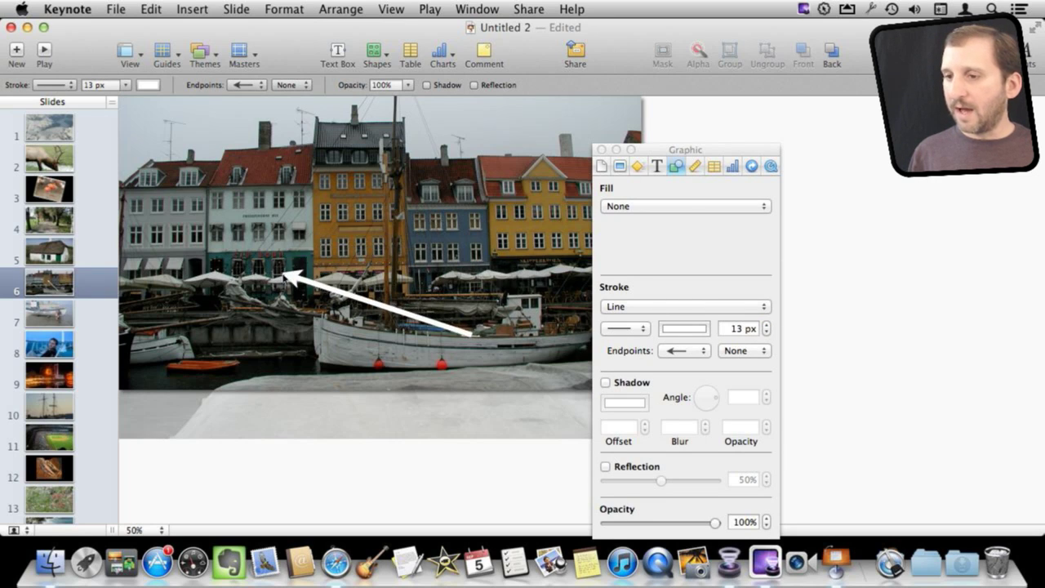
{"action": "left_click", "coordinate": [401, 63]}
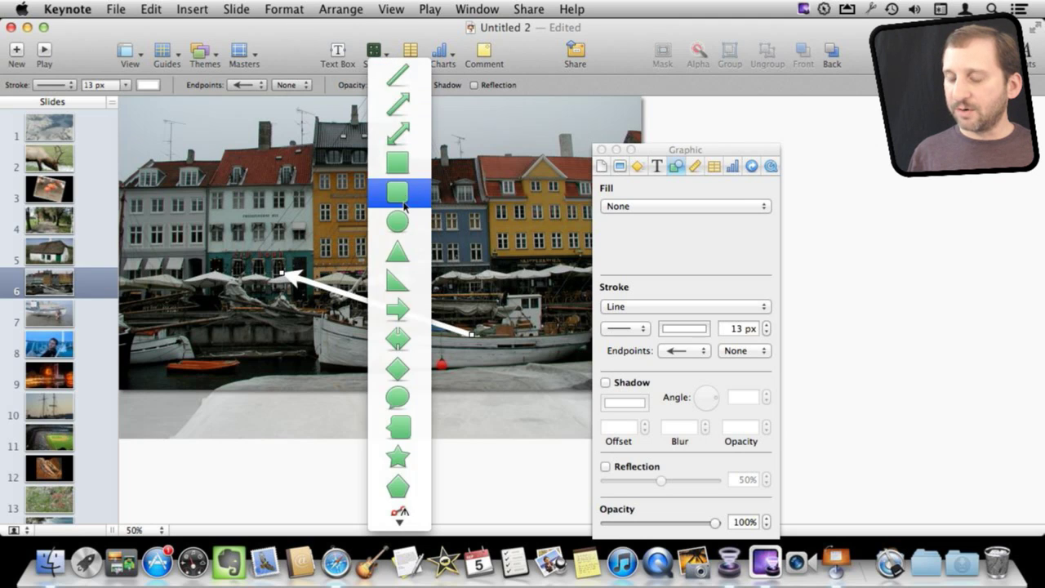
Add a circle with no fill and a thick brushed line outline.
{"action": "left_click", "coordinate": [400, 229]}
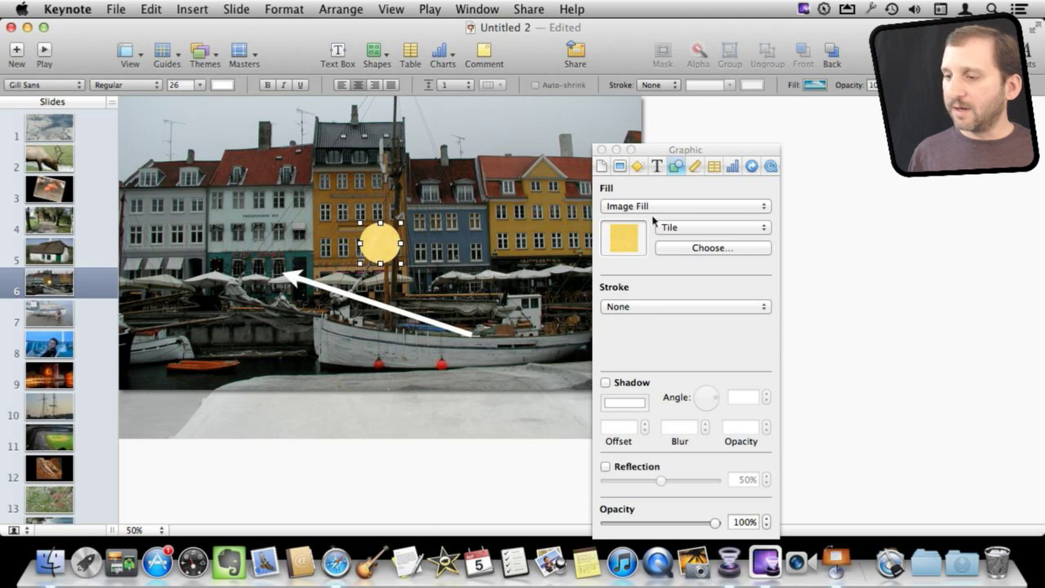
{"action": "left_click", "coordinate": [653, 214]}
{"action": "left_click", "coordinate": [645, 153]}
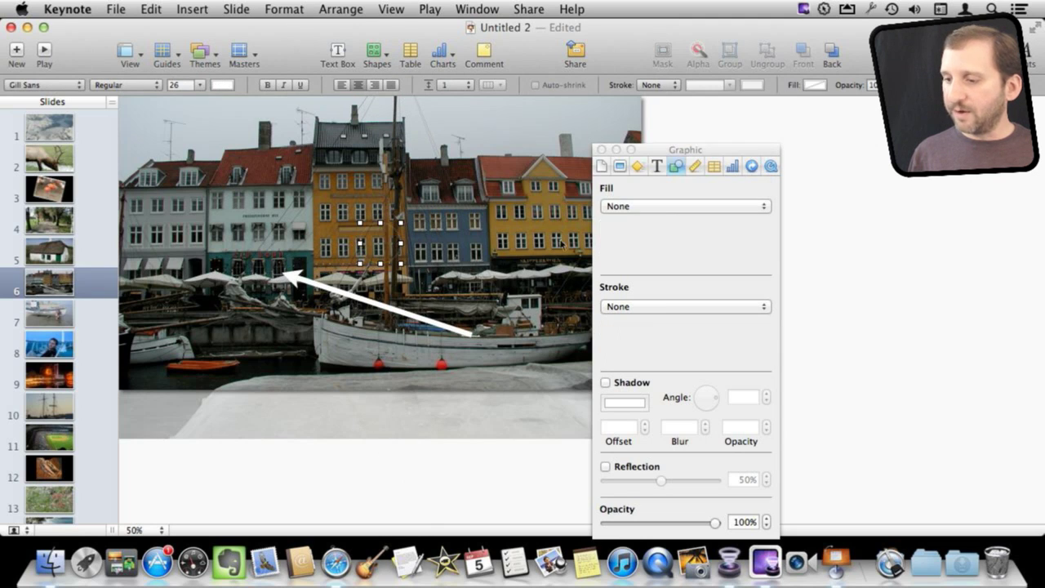
{"action": "left_click", "coordinate": [642, 310]}
{"action": "left_click", "coordinate": [645, 320]}
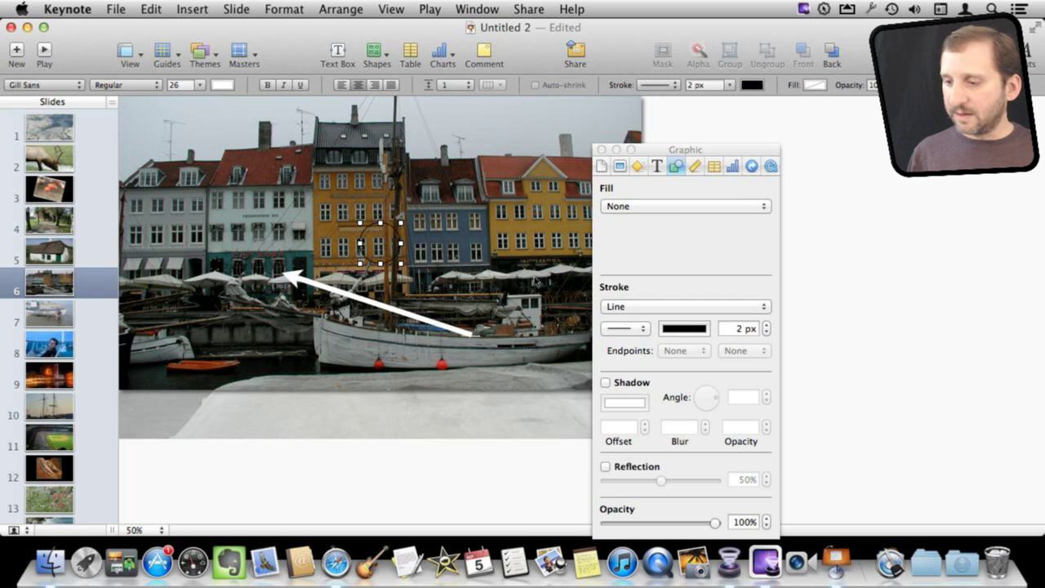
{"action": "left_click", "coordinate": [641, 329]}
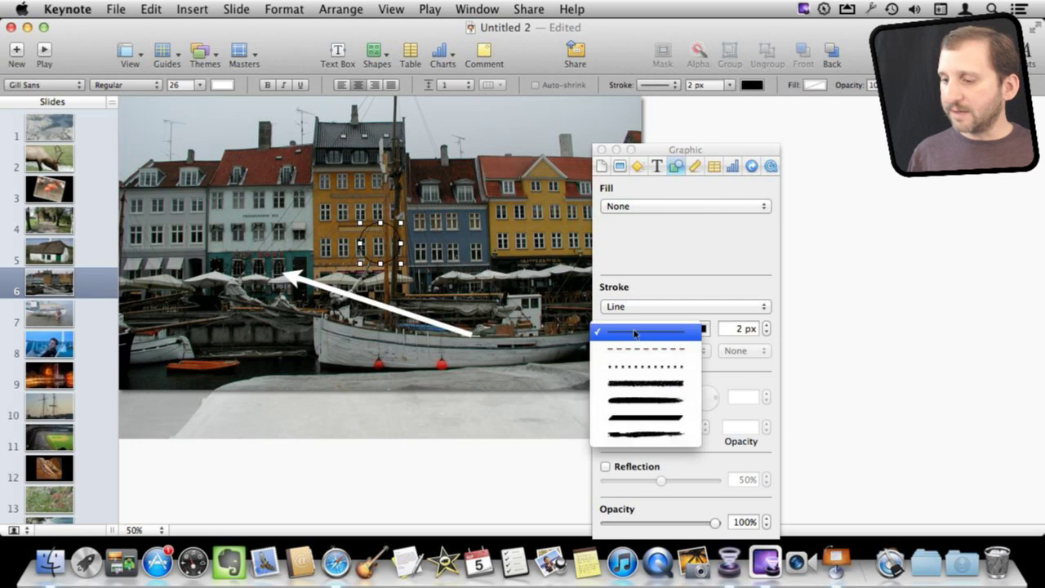
{"action": "left_click", "coordinate": [645, 380]}
Colour the circle's outline mauve, then select the white arrow to check it.
{"action": "left_click", "coordinate": [692, 327]}
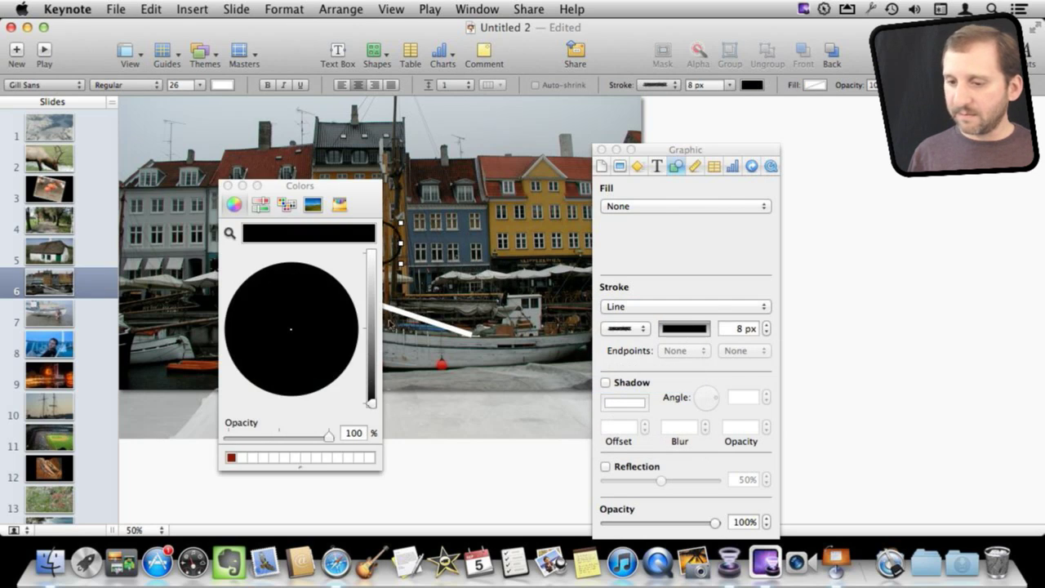
{"action": "mouse_move", "coordinate": [373, 330]}
{"action": "left_mouse_down"}
{"action": "mouse_move", "coordinate": [372, 255]}
{"action": "mouse_move", "coordinate": [402, 243]}
{"action": "mouse_move", "coordinate": [508, 243]}
{"action": "left_mouse_up"}
{"action": "left_click", "coordinate": [315, 343]}
{"action": "left_click", "coordinate": [228, 185]}
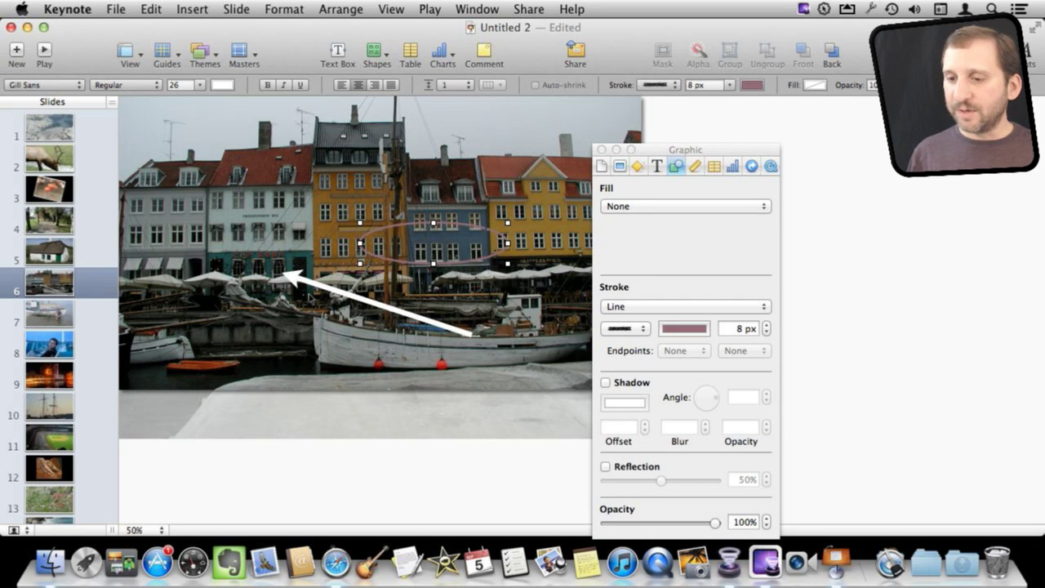
{"action": "left_click", "coordinate": [310, 283]}
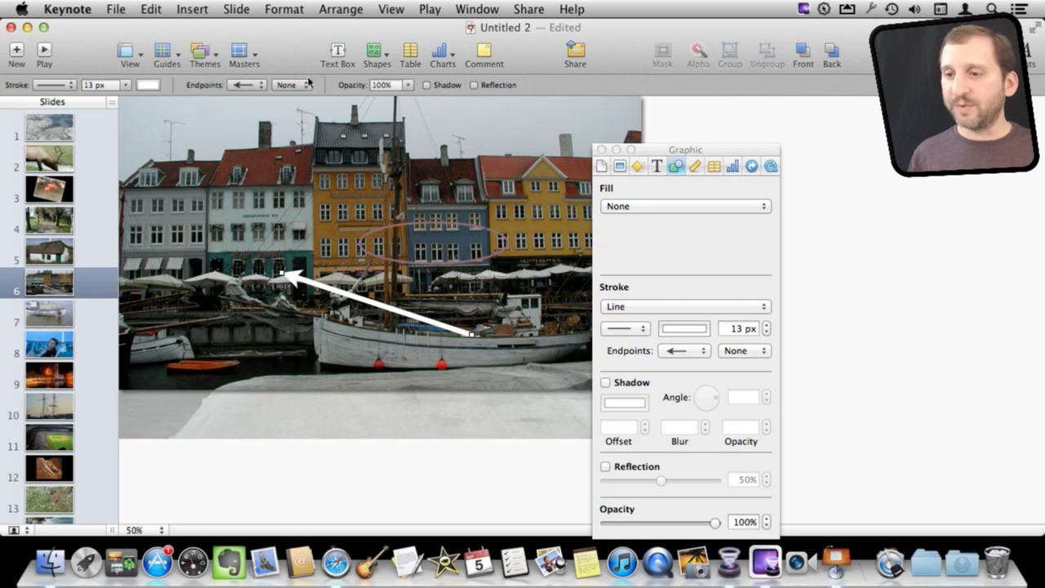
Add a text box reading 'Some Text' to the harbour slide.
{"action": "left_click", "coordinate": [338, 56]}
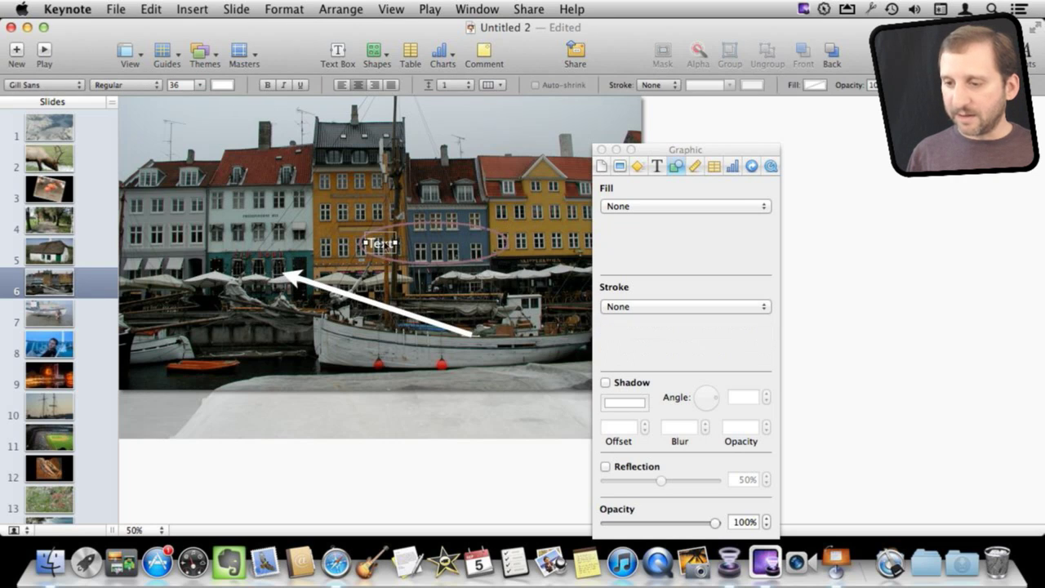
{"action": "double_click", "coordinate": [386, 245]}
{"action": "type", "text": "Some Text"}
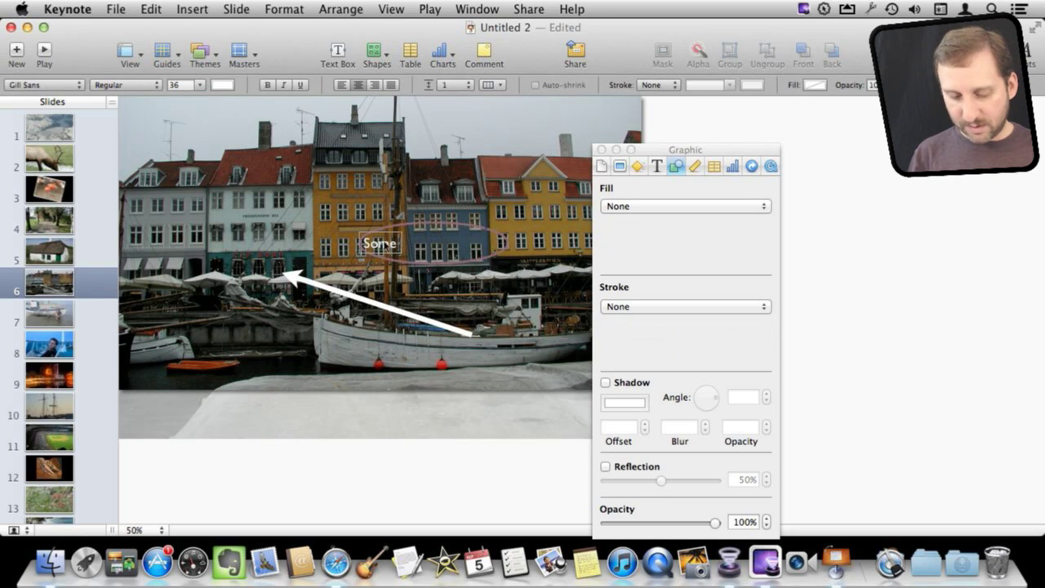
{"action": "left_click", "coordinate": [364, 211]}
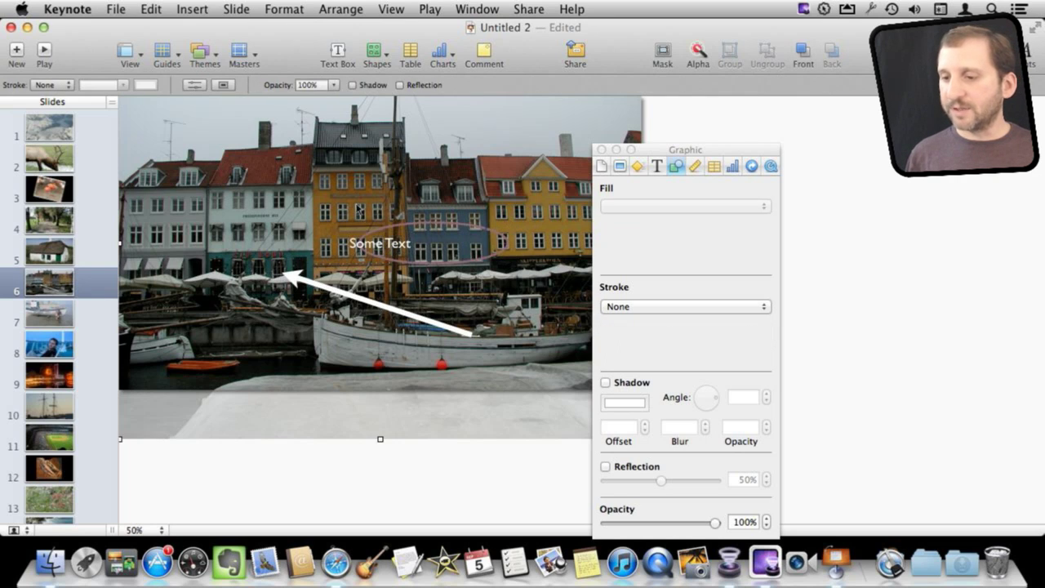
Set the caption to 96 pt and move it to the photo's upper-left.
{"action": "left_click", "coordinate": [373, 250]}
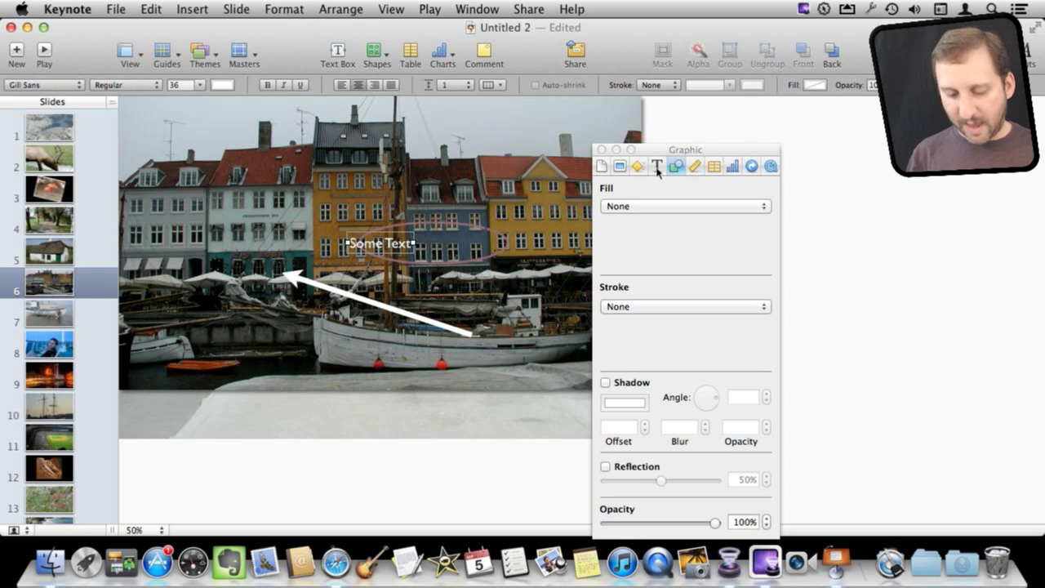
{"action": "key", "text": "super+t"}
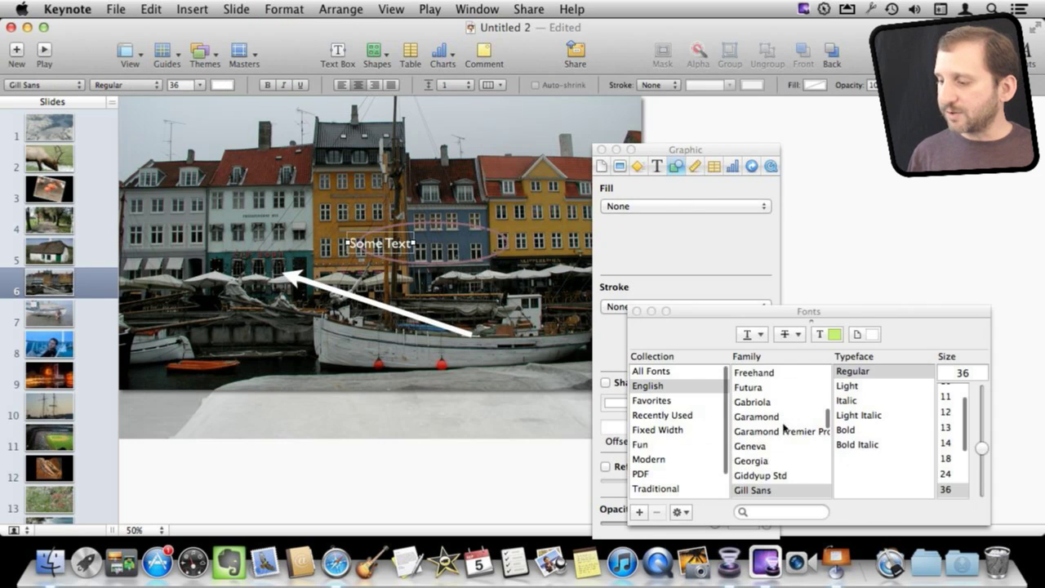
{"action": "scroll", "coordinate": [955, 463], "scroll_direction": "down", "scroll_amount": 3}
{"action": "left_click", "coordinate": [949, 458]}
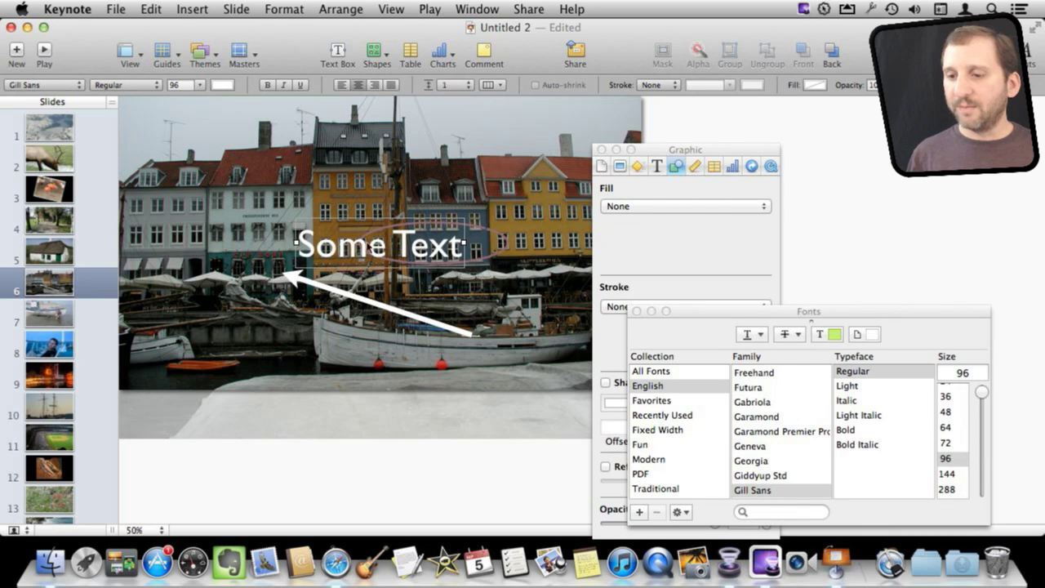
{"action": "left_click_drag", "start_coordinate": [380, 245], "coordinate": [273, 152]}
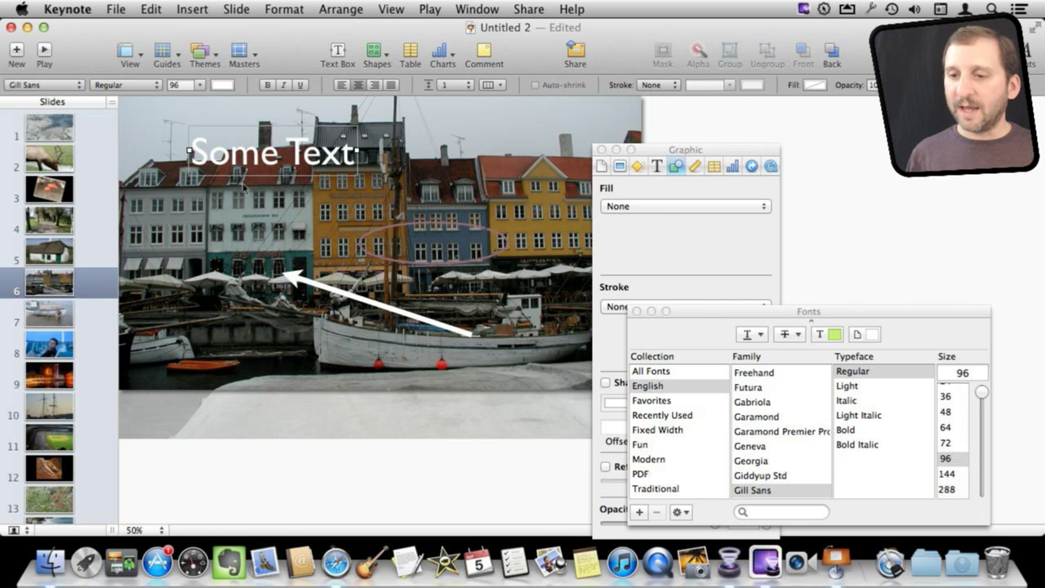
{"action": "left_click_drag", "start_coordinate": [237, 163], "coordinate": [216, 169]}
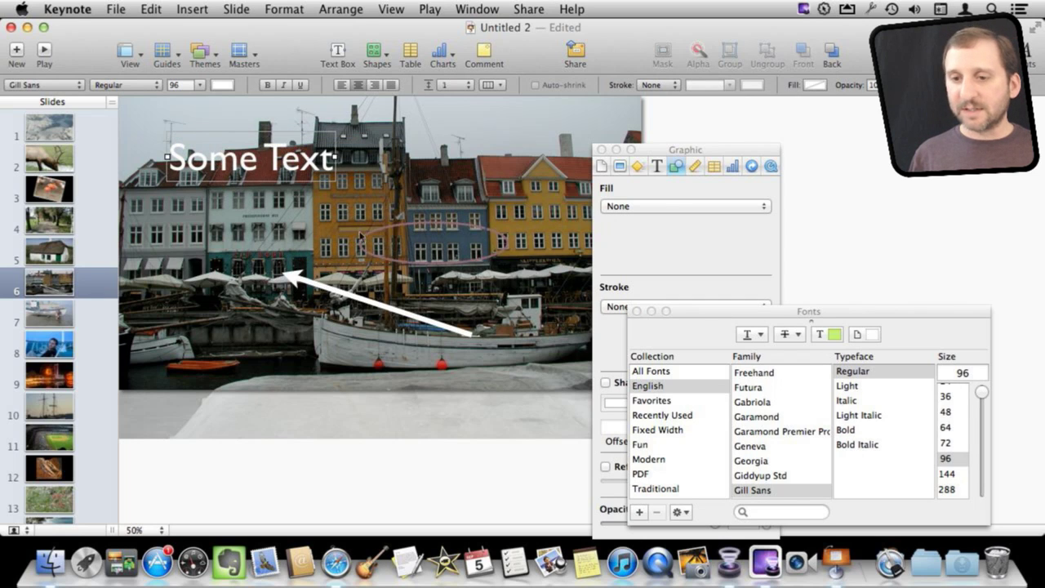
Switch to slide 5 and back to the harbour slide, then select its photo.
{"action": "left_click", "coordinate": [58, 255]}
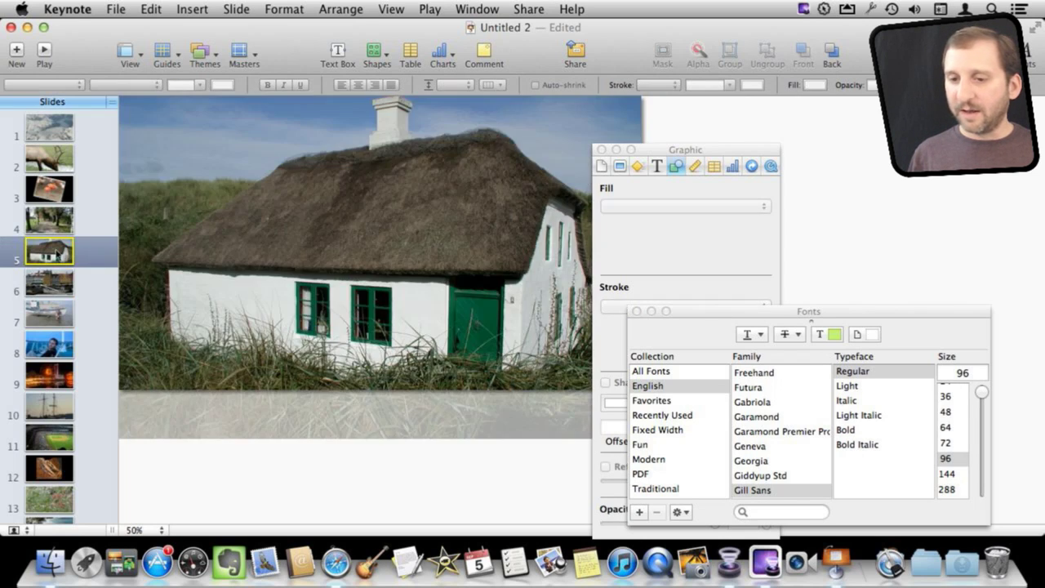
{"action": "left_click", "coordinate": [59, 284]}
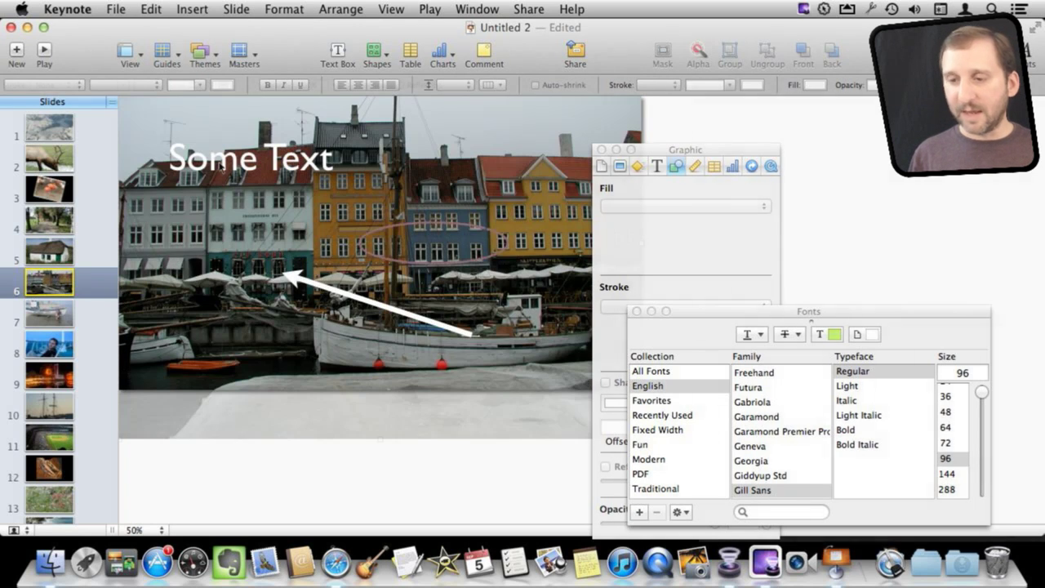
{"action": "left_click", "coordinate": [566, 196]}
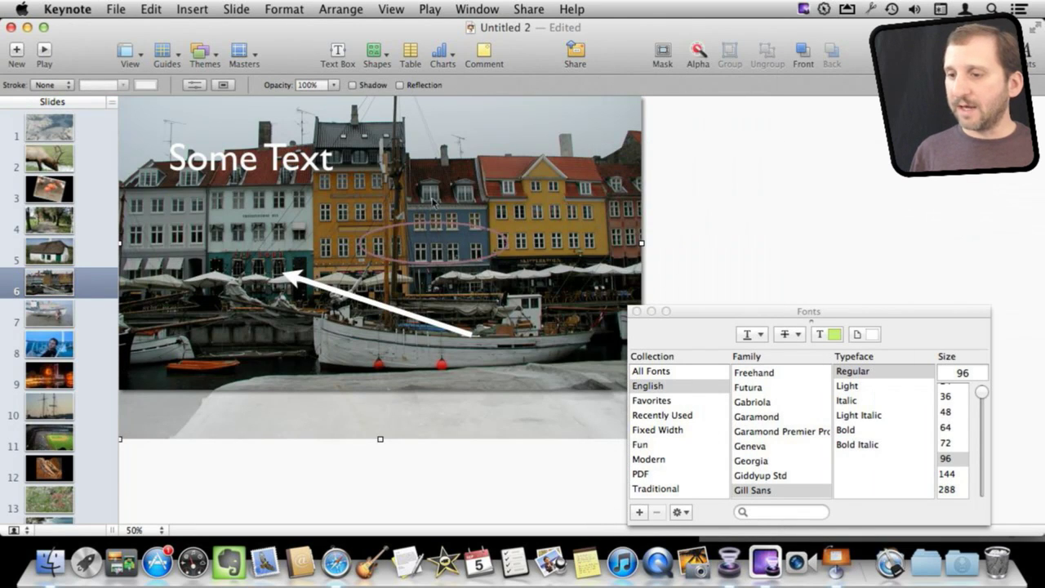
{"action": "left_click", "coordinate": [282, 10]}
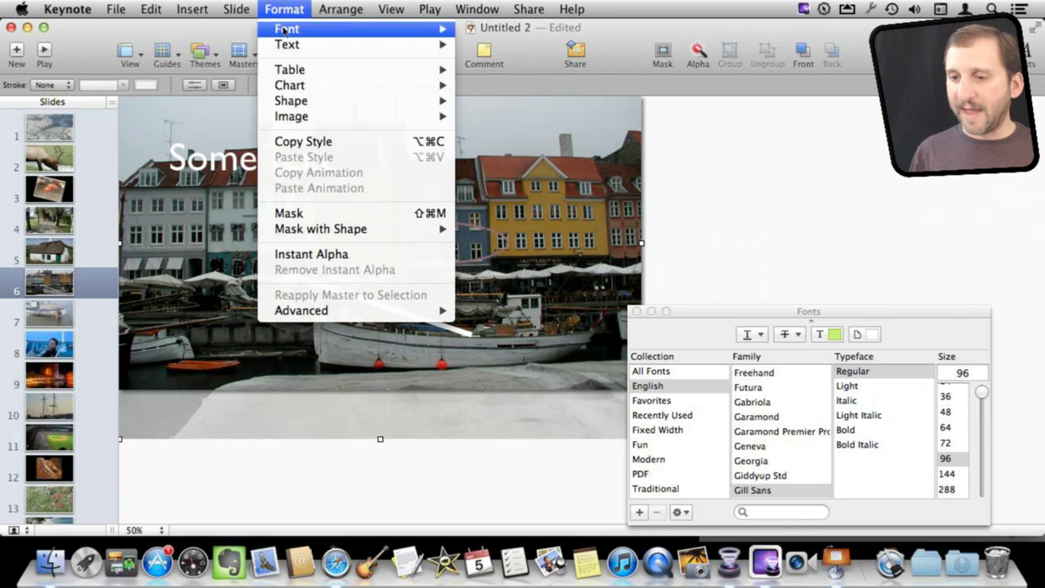
{"action": "left_click", "coordinate": [290, 214]}
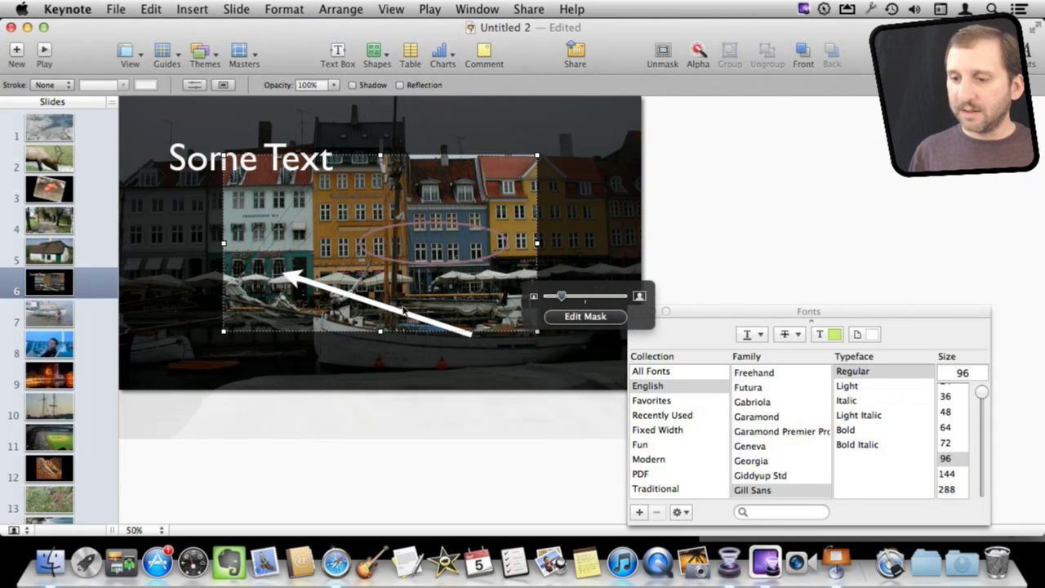
{"action": "left_click_drag", "start_coordinate": [372, 295], "coordinate": [404, 333]}
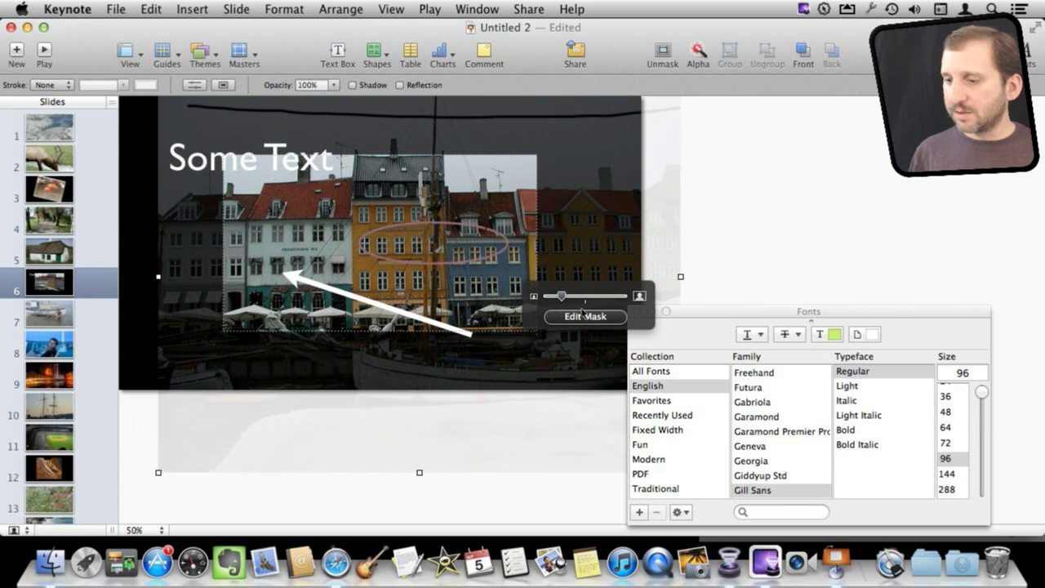
{"action": "left_click_drag", "start_coordinate": [561, 296], "coordinate": [605, 299]}
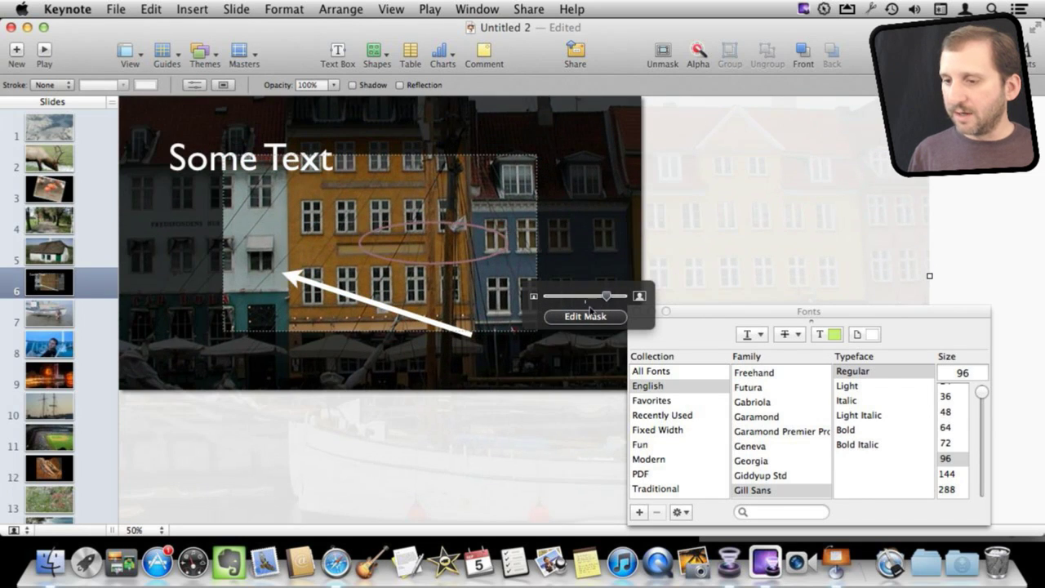
{"action": "left_click", "coordinate": [585, 318]}
{"action": "key", "text": "super+z"}
{"action": "key", "text": "super+z"}
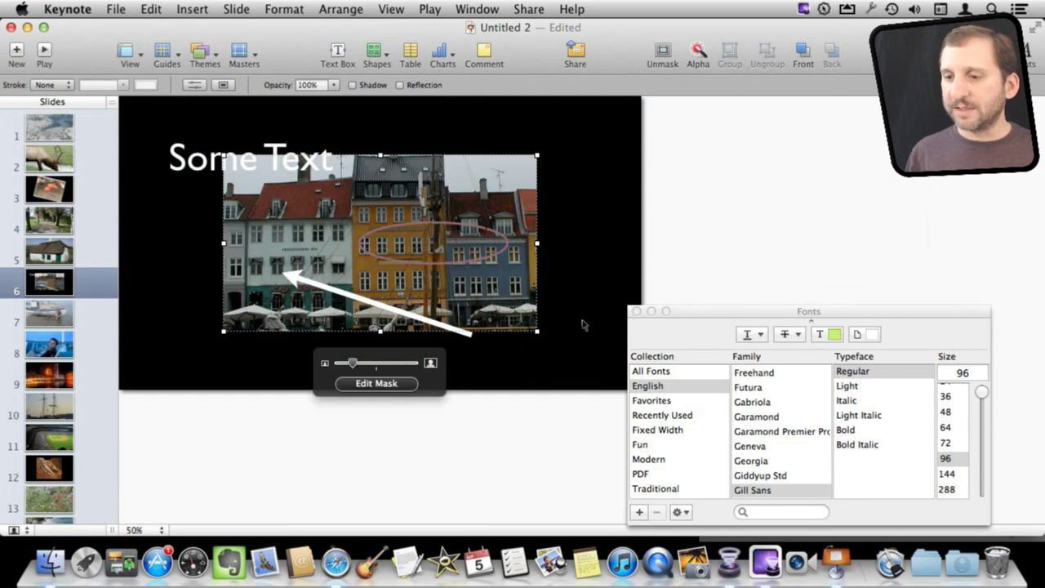
{"action": "key", "text": "super+z"}
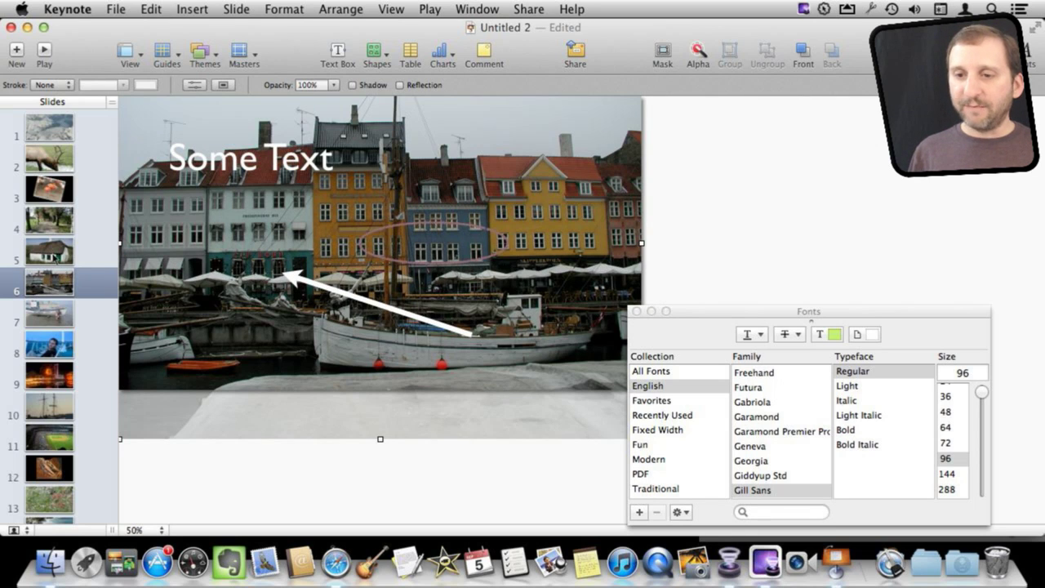
Select all slides and give them an Object Push transition, Left to Right, 1.00 s.
{"action": "left_click", "coordinate": [55, 131]}
{"action": "key", "text": "super+a"}
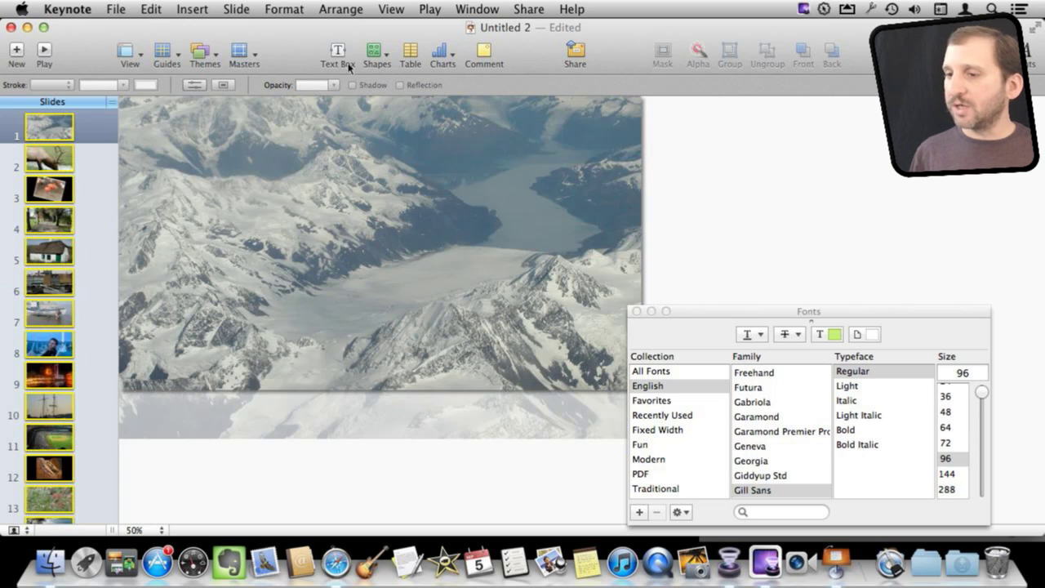
{"action": "left_click", "coordinate": [390, 9]}
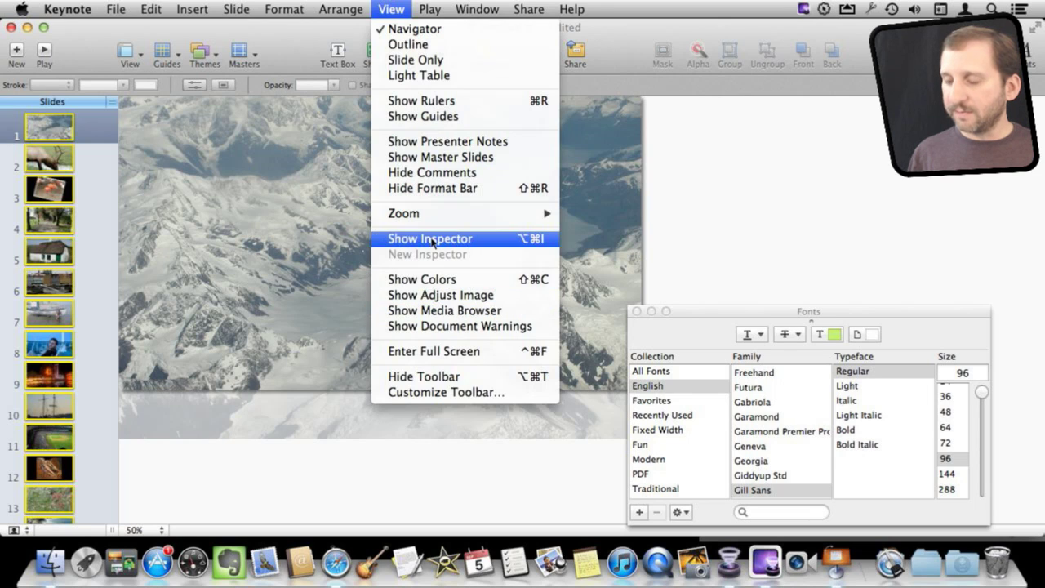
{"action": "left_click", "coordinate": [431, 239]}
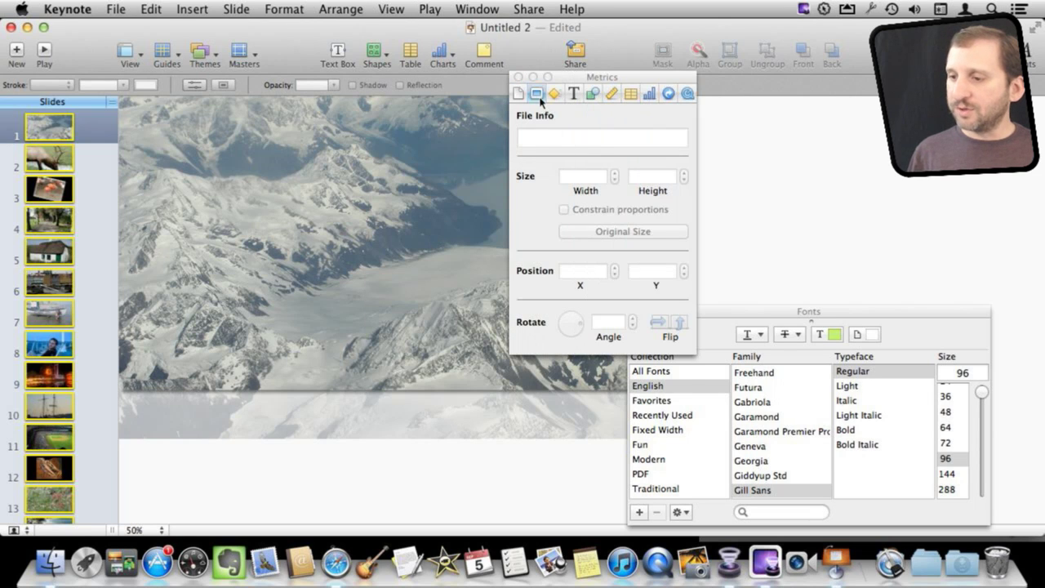
{"action": "left_click", "coordinate": [536, 94]}
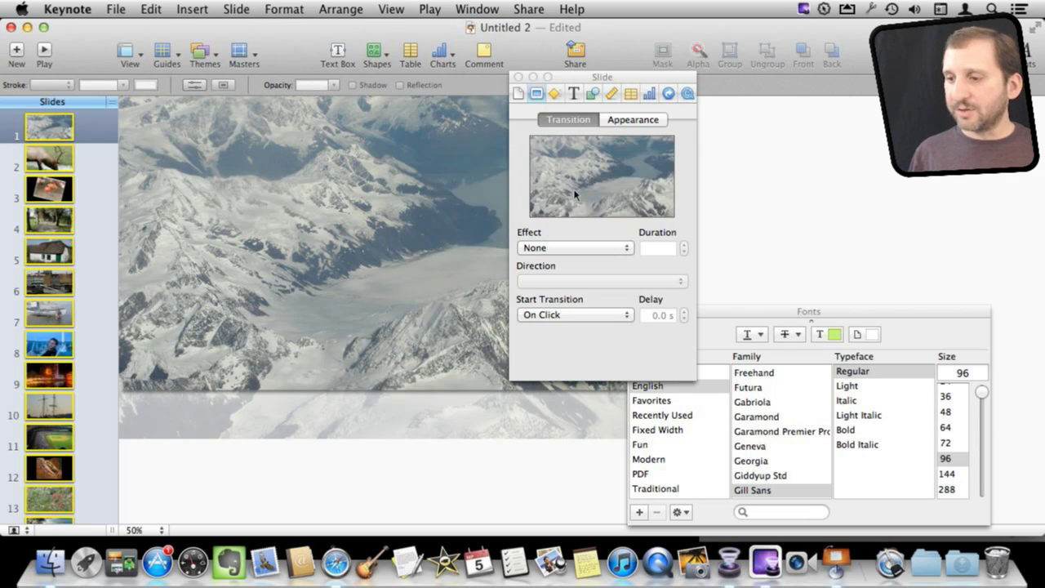
{"action": "left_click", "coordinate": [589, 250]}
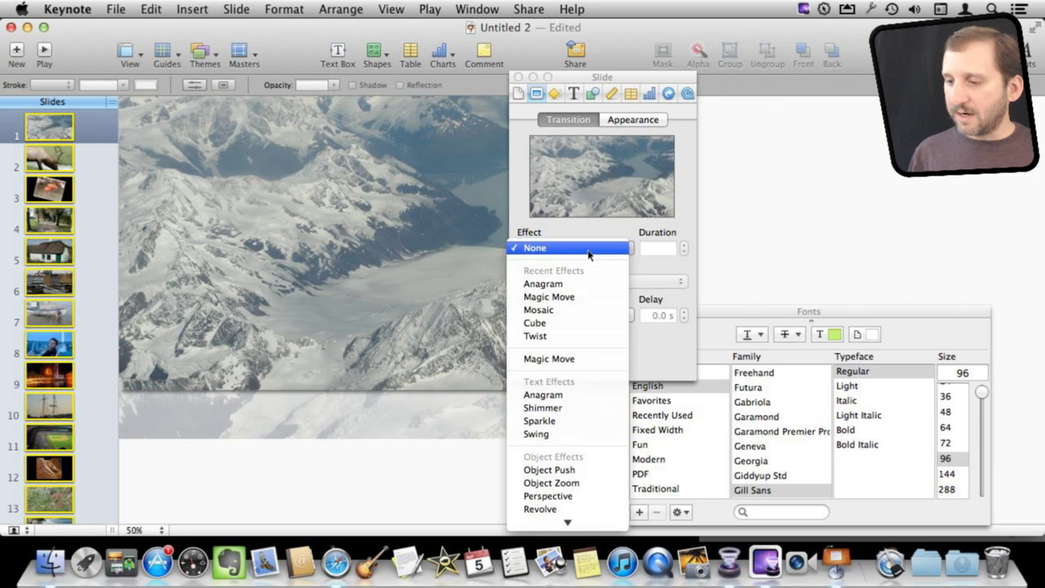
{"action": "left_click", "coordinate": [571, 471]}
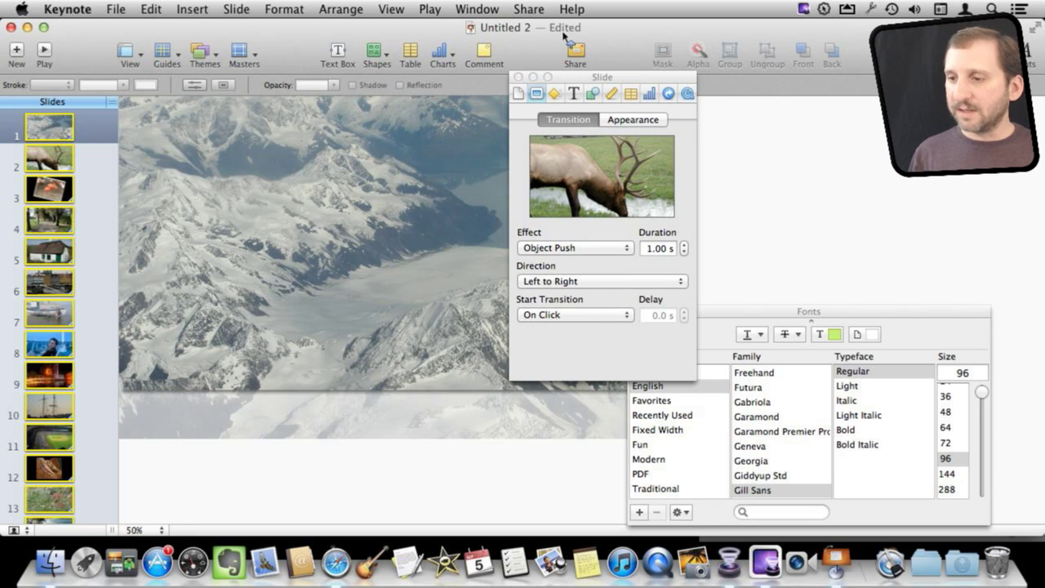
{"action": "left_click", "coordinate": [518, 76]}
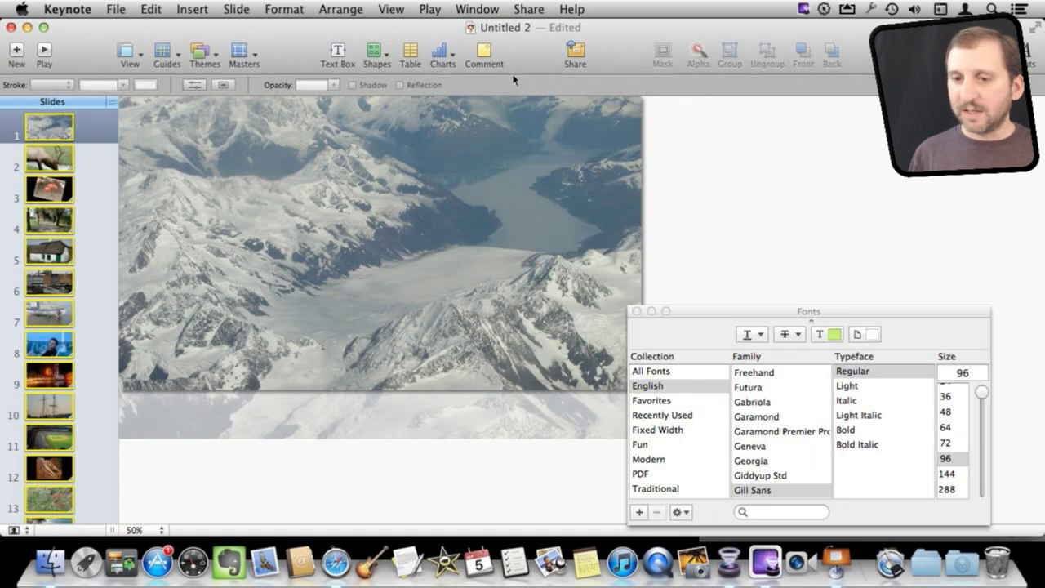
Play the slideshow from the flamingo slide to preview the transitions.
{"action": "left_click", "coordinate": [49, 189]}
{"action": "left_click", "coordinate": [44, 53]}
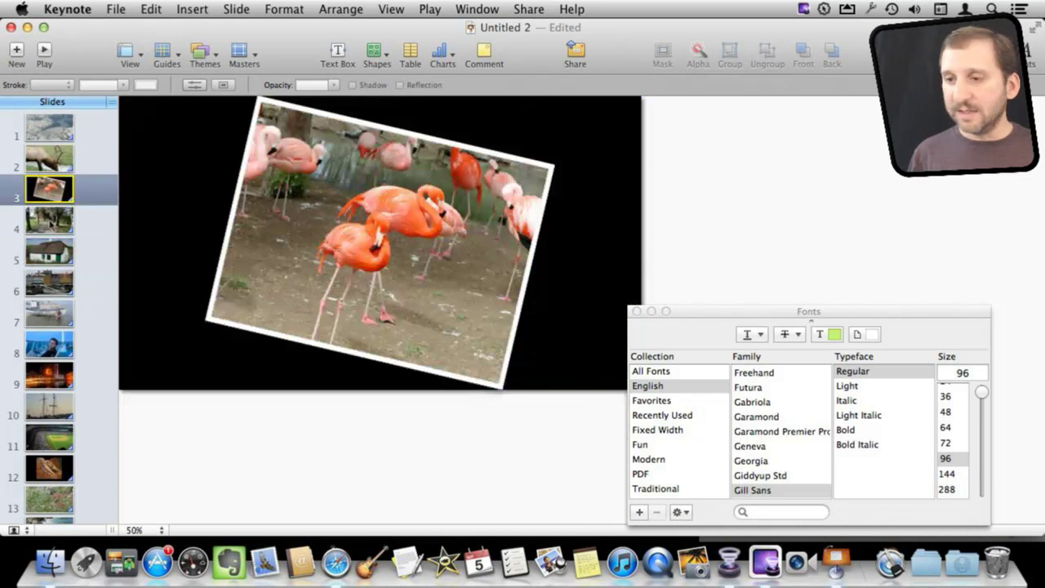
{"action": "left_click", "coordinate": [50, 229]}
Set the harbour slide's transition to Perspective, lasting 1.50 s.
{"action": "left_click", "coordinate": [390, 9]}
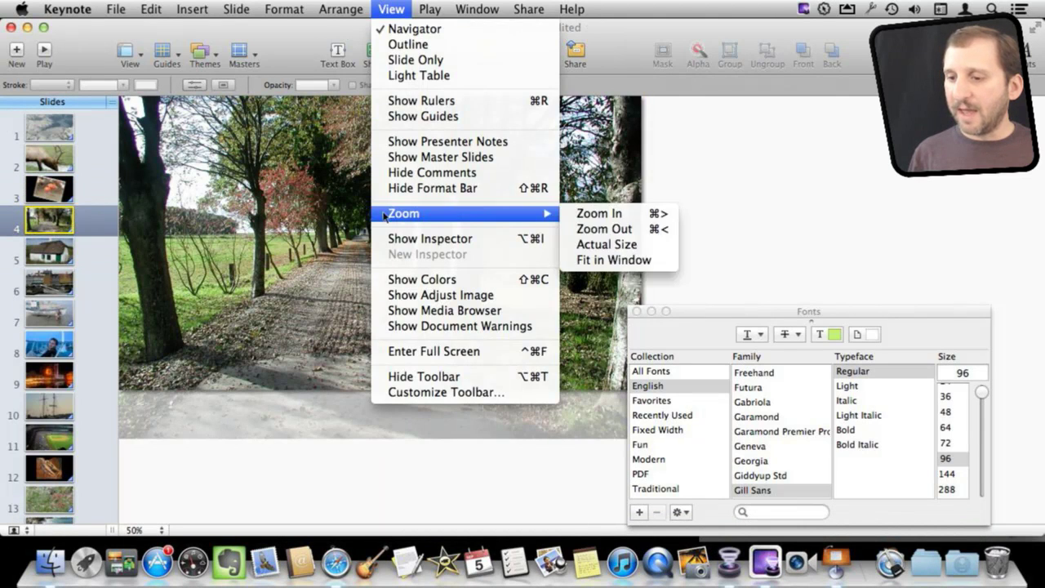
{"action": "left_click", "coordinate": [432, 236]}
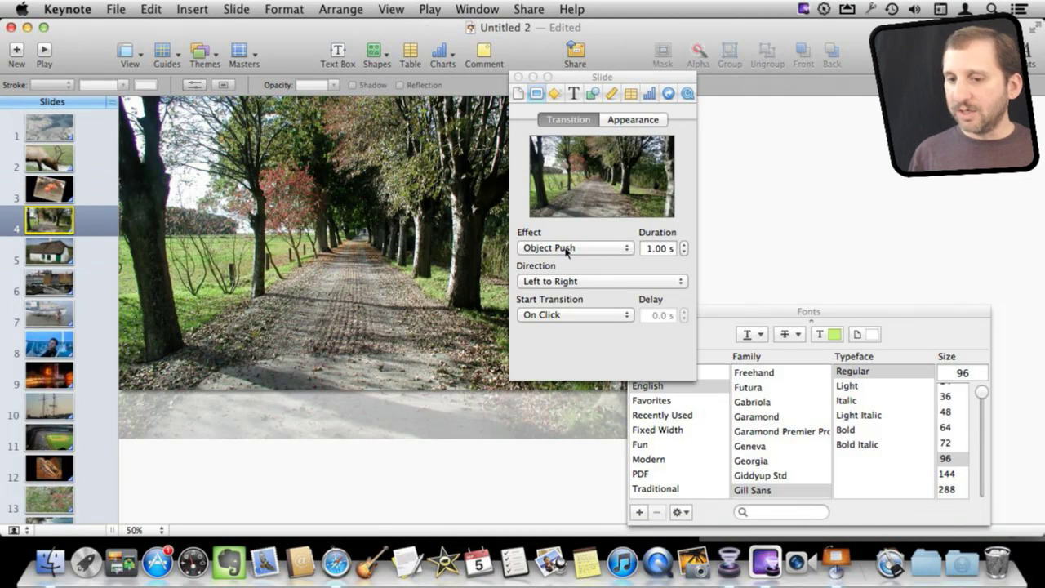
{"action": "left_click", "coordinate": [62, 258]}
{"action": "left_click", "coordinate": [51, 279]}
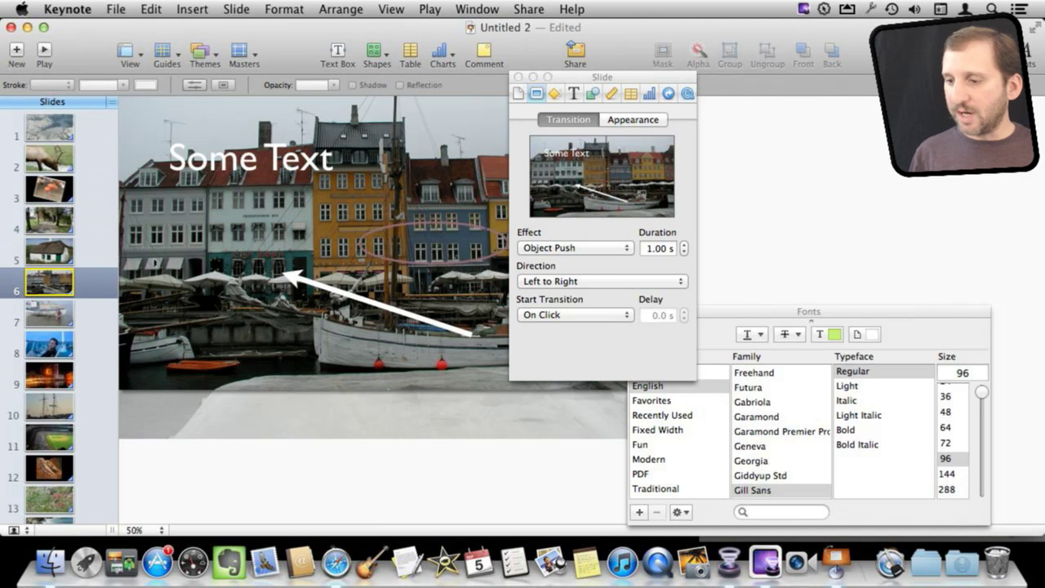
{"action": "left_click", "coordinate": [576, 247]}
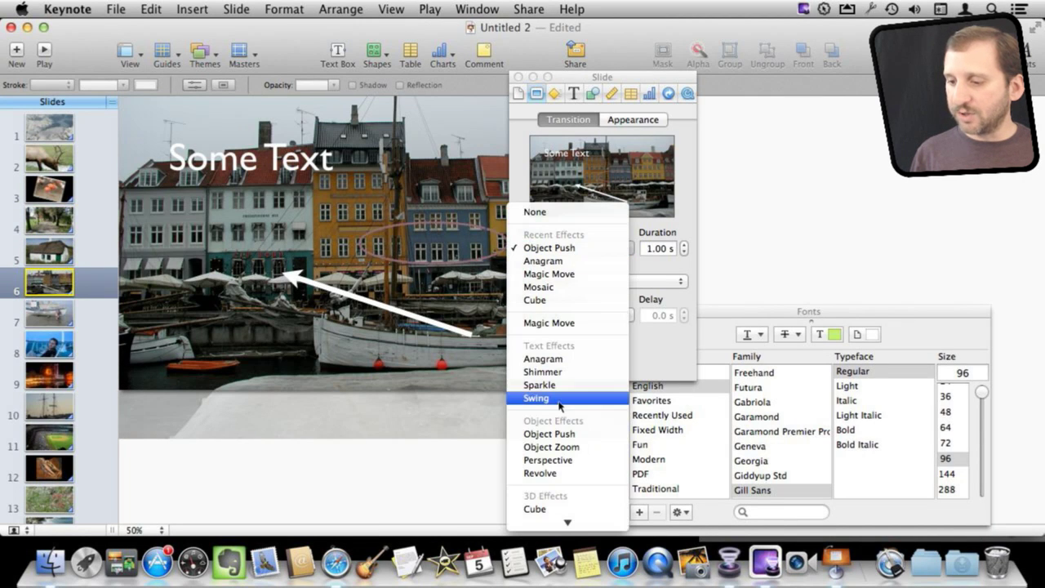
{"action": "left_click", "coordinate": [552, 463]}
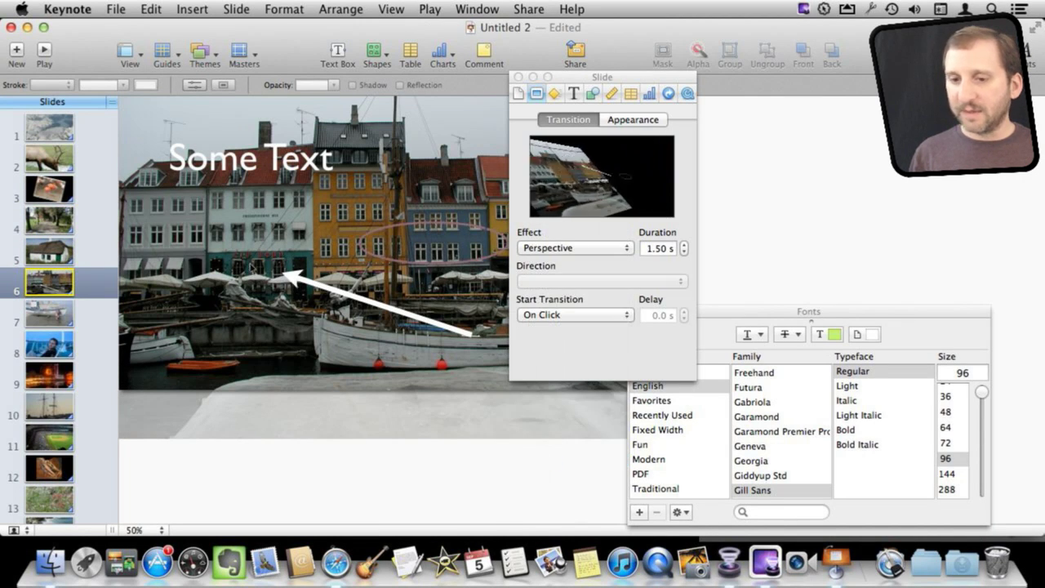
Check that the cottage, Atlantic City and boat slides still use Object Push.
{"action": "left_click", "coordinate": [59, 253]}
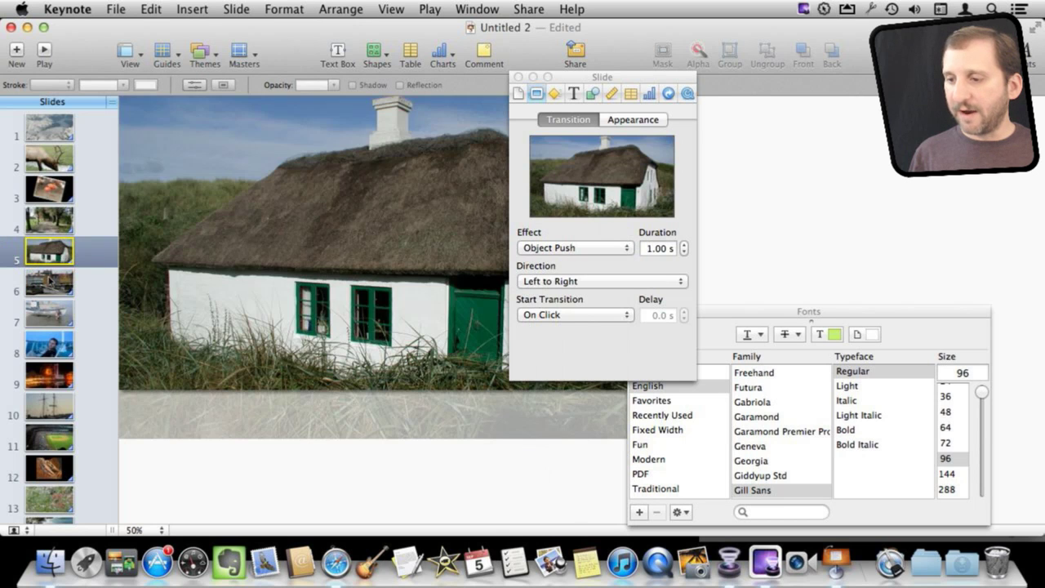
{"action": "left_click", "coordinate": [51, 282]}
{"action": "left_click", "coordinate": [45, 323]}
{"action": "left_click", "coordinate": [44, 347]}
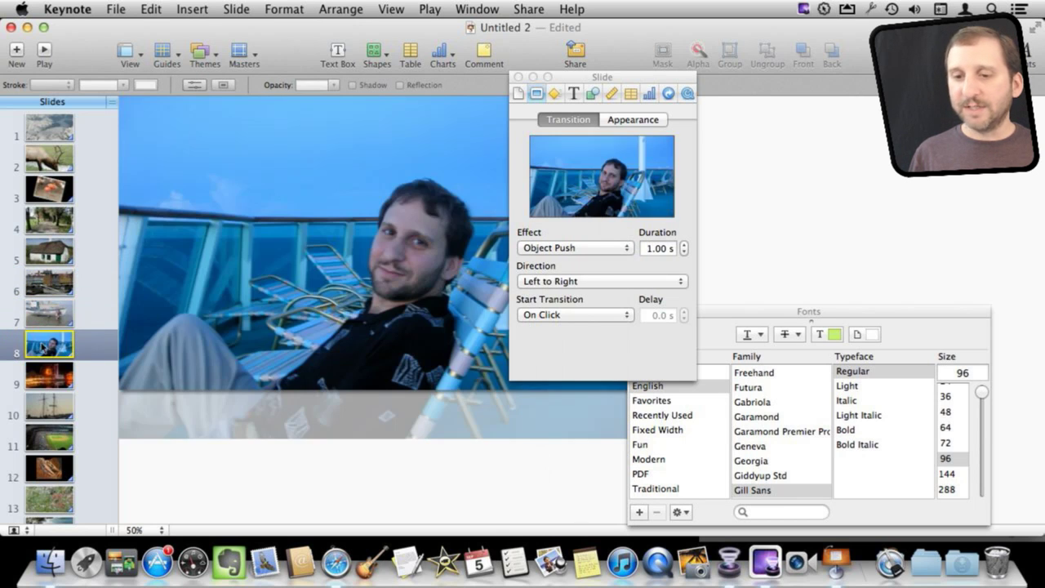
{"action": "left_click", "coordinate": [51, 318]}
{"action": "left_click", "coordinate": [56, 288]}
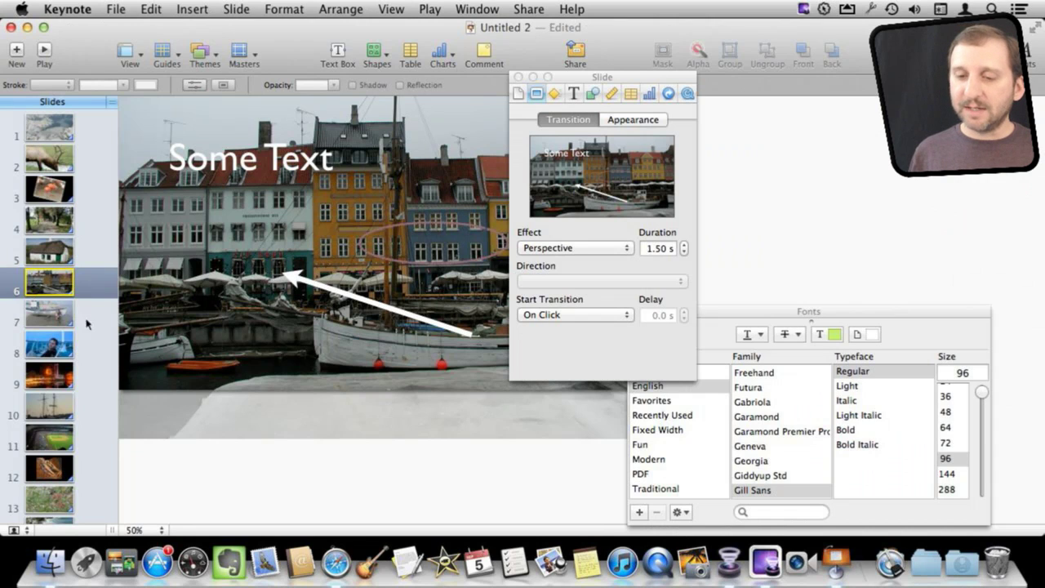
Move the cruise photo slide up to position 5 and the Atlantic City slide down to position 11.
{"action": "left_click", "coordinate": [47, 360]}
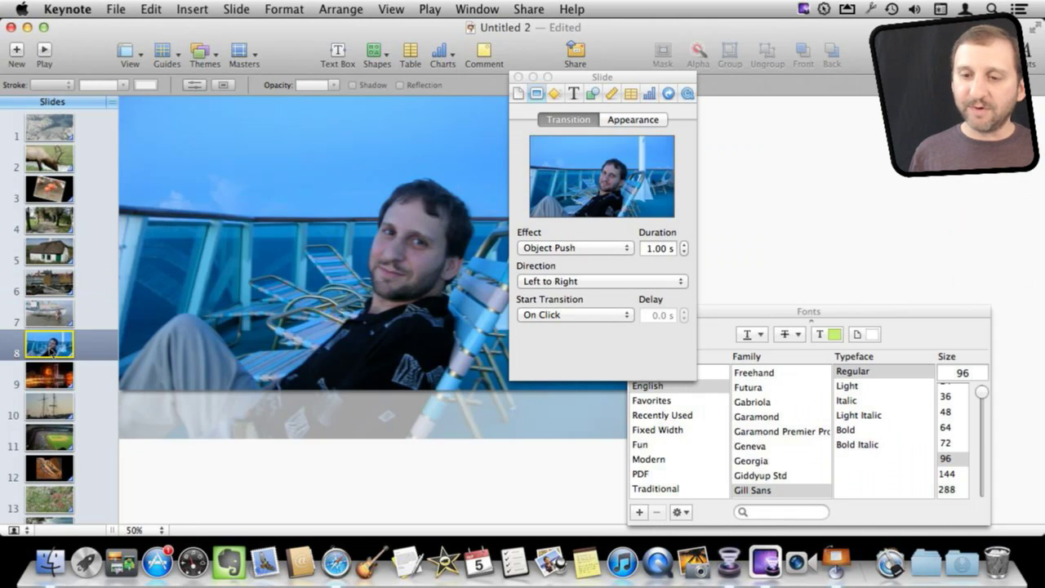
{"action": "left_click_drag", "start_coordinate": [48, 345], "coordinate": [50, 259]}
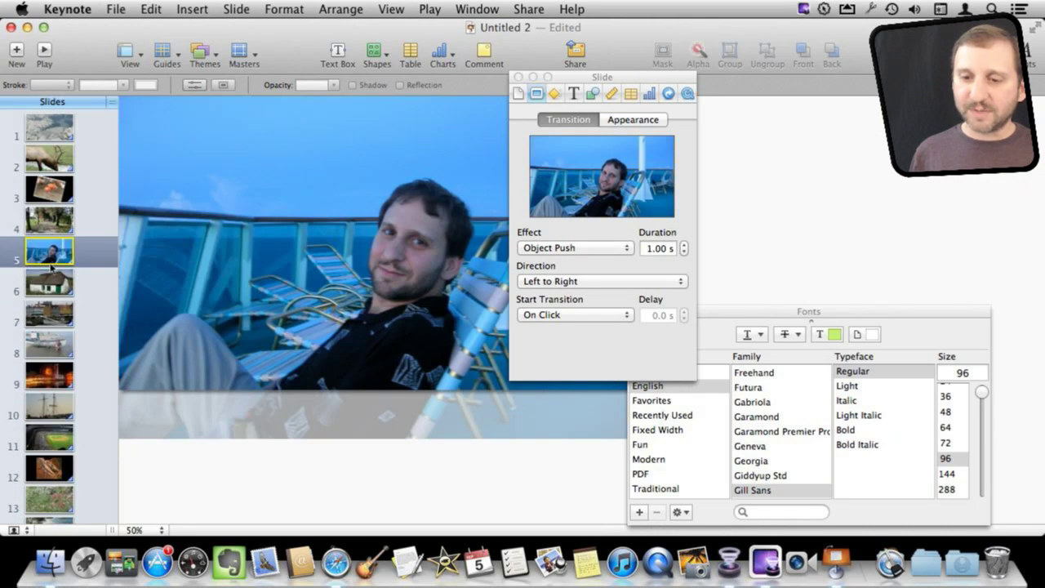
{"action": "left_click_drag", "start_coordinate": [52, 346], "coordinate": [47, 486]}
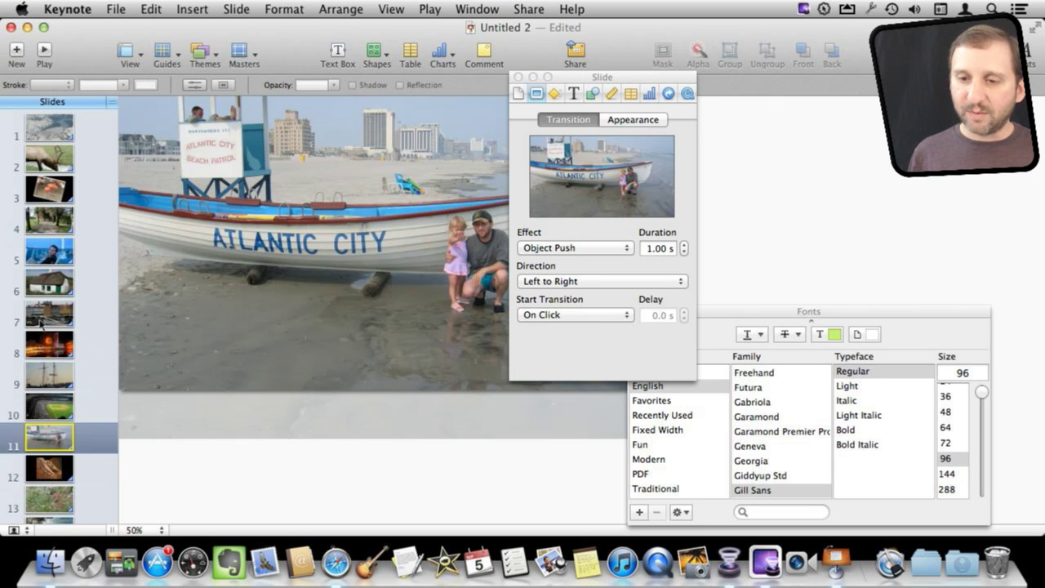
Indent the harbour and night-lights slides under the cruise slide, then move that group below the cottage slide.
{"action": "left_click_drag", "start_coordinate": [40, 322], "coordinate": [60, 285]}
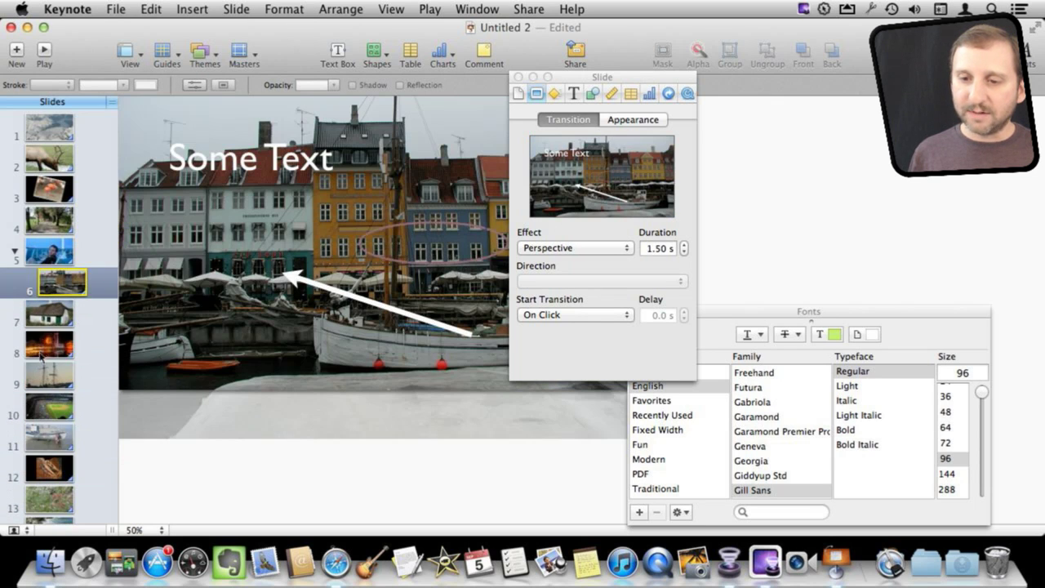
{"action": "left_click", "coordinate": [41, 355]}
{"action": "left_click_drag", "start_coordinate": [41, 356], "coordinate": [53, 314]}
{"action": "left_click", "coordinate": [47, 273]}
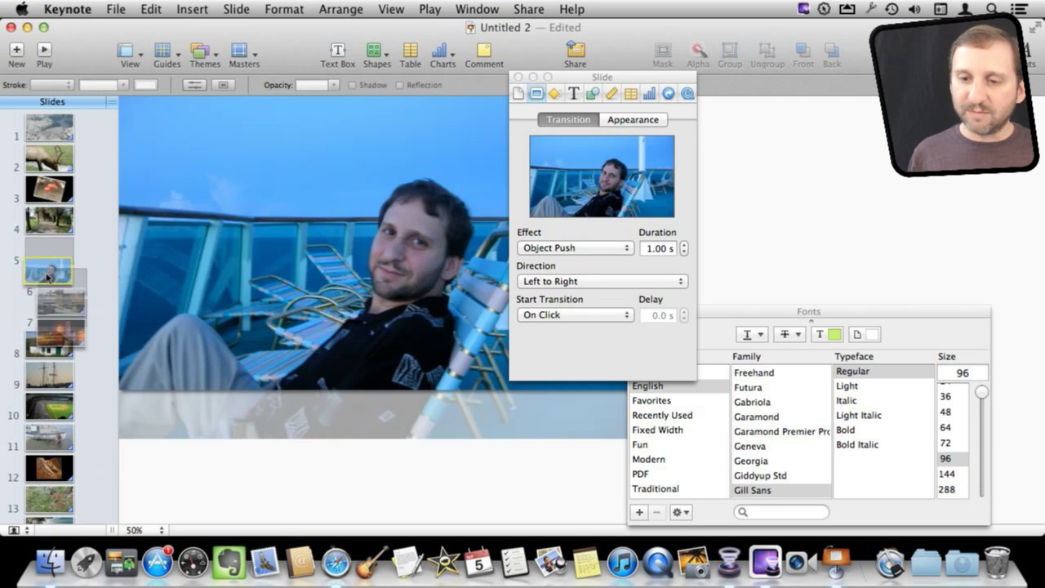
{"action": "left_click_drag", "start_coordinate": [47, 278], "coordinate": [37, 392]}
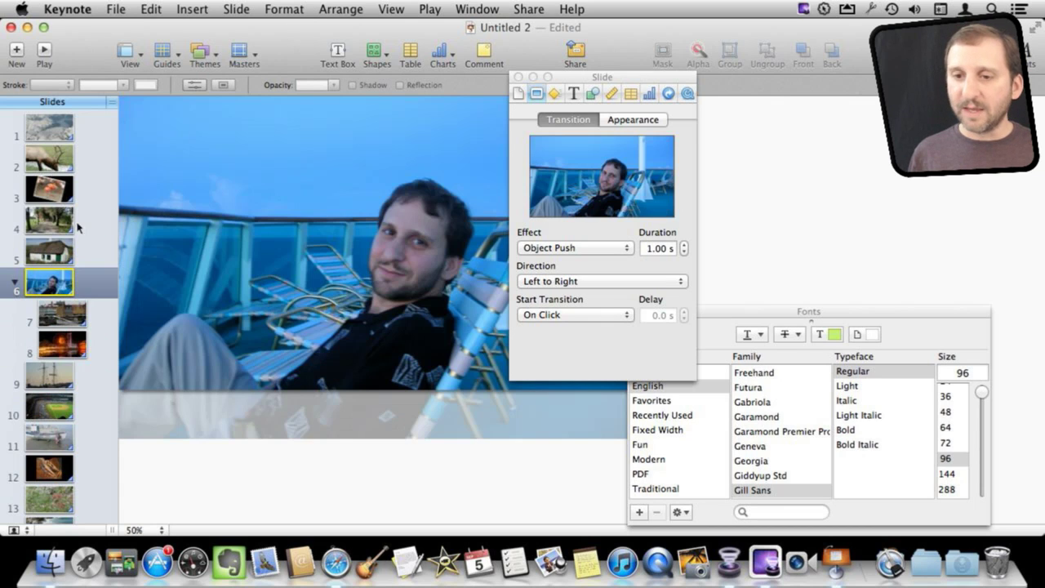
Go to the harbour slide and select the white arrow.
{"action": "left_click", "coordinate": [56, 201]}
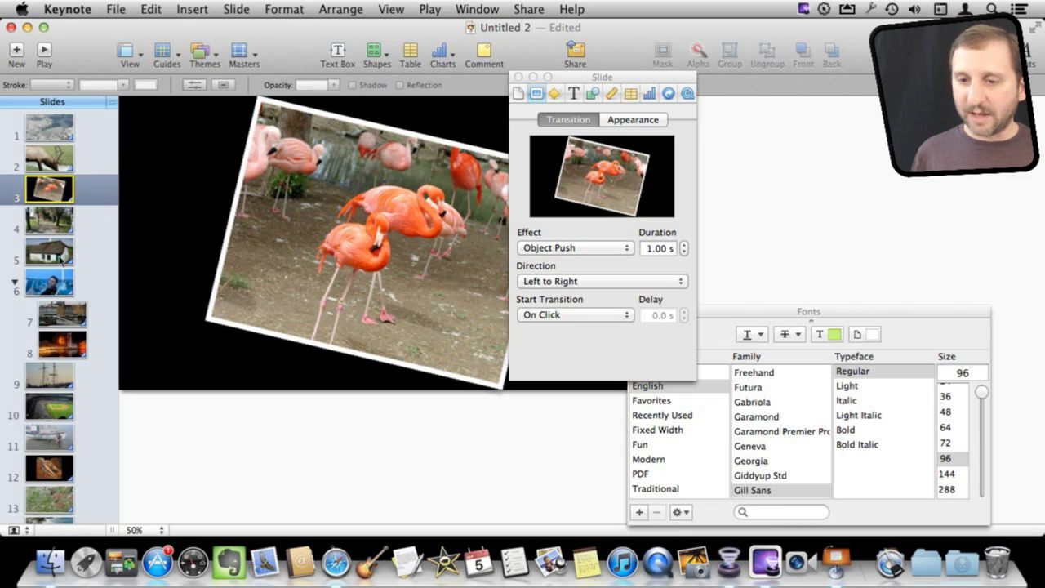
{"action": "scroll", "coordinate": [54, 381], "scroll_direction": "down", "scroll_amount": 3}
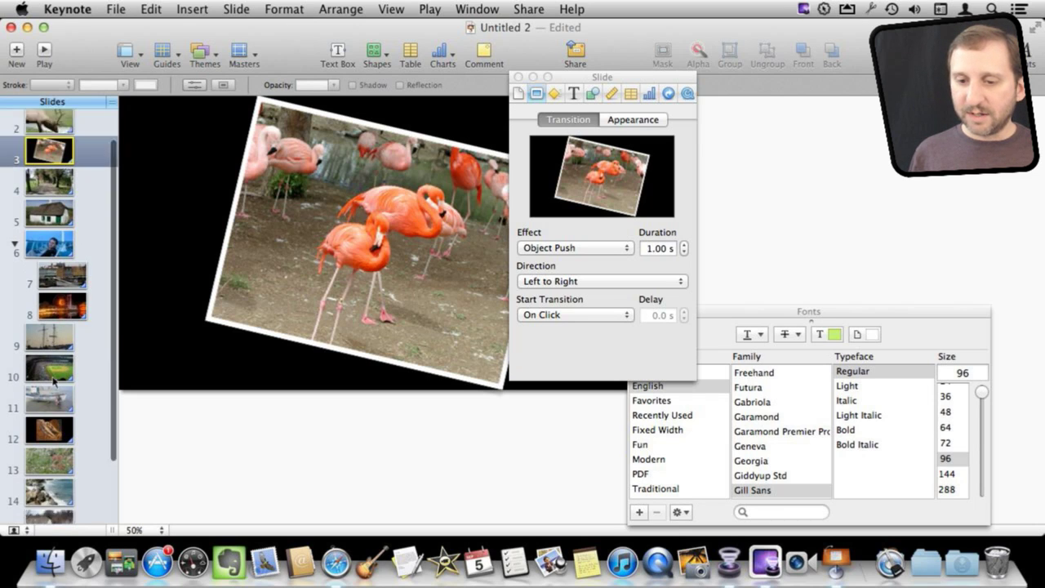
{"action": "scroll", "coordinate": [53, 381], "scroll_direction": "up", "scroll_amount": 3}
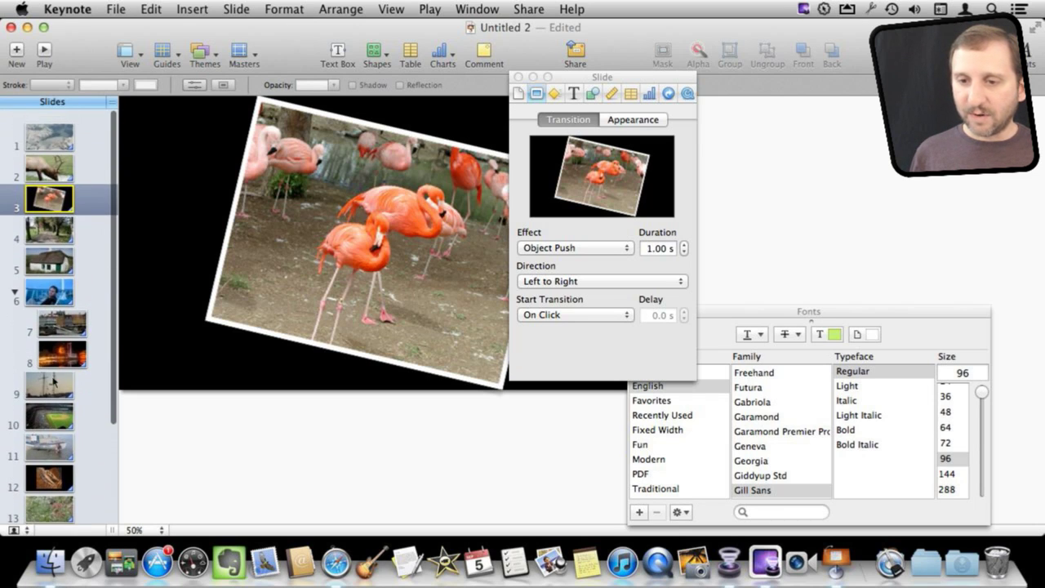
{"action": "left_click", "coordinate": [60, 315]}
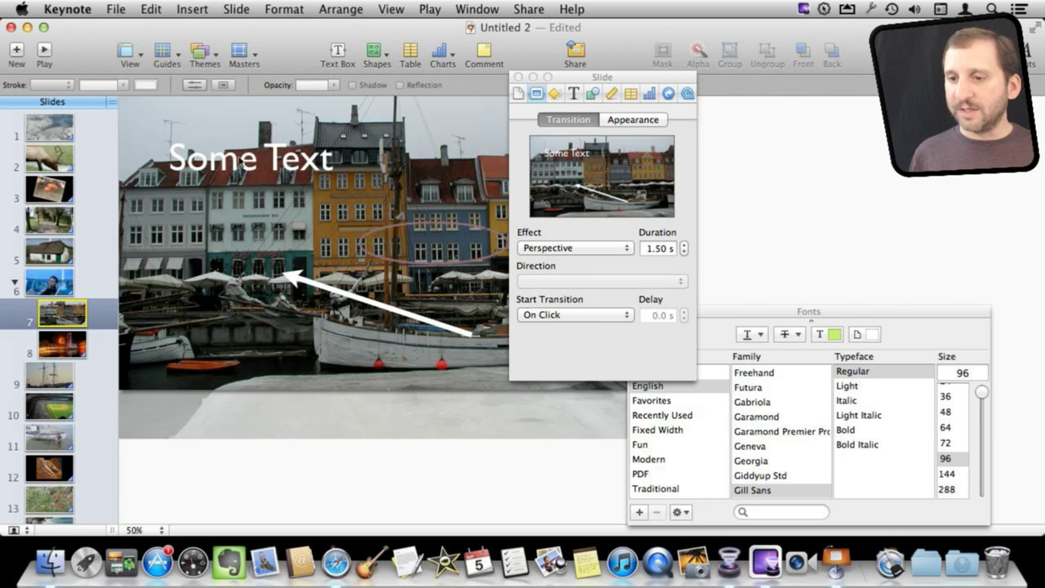
{"action": "left_click", "coordinate": [248, 167]}
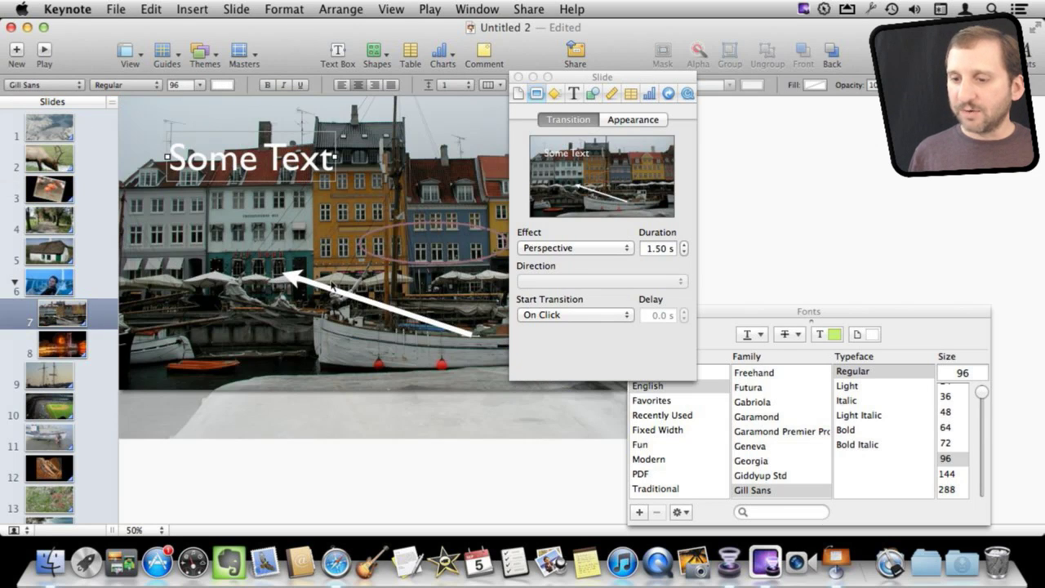
{"action": "left_click", "coordinate": [303, 287]}
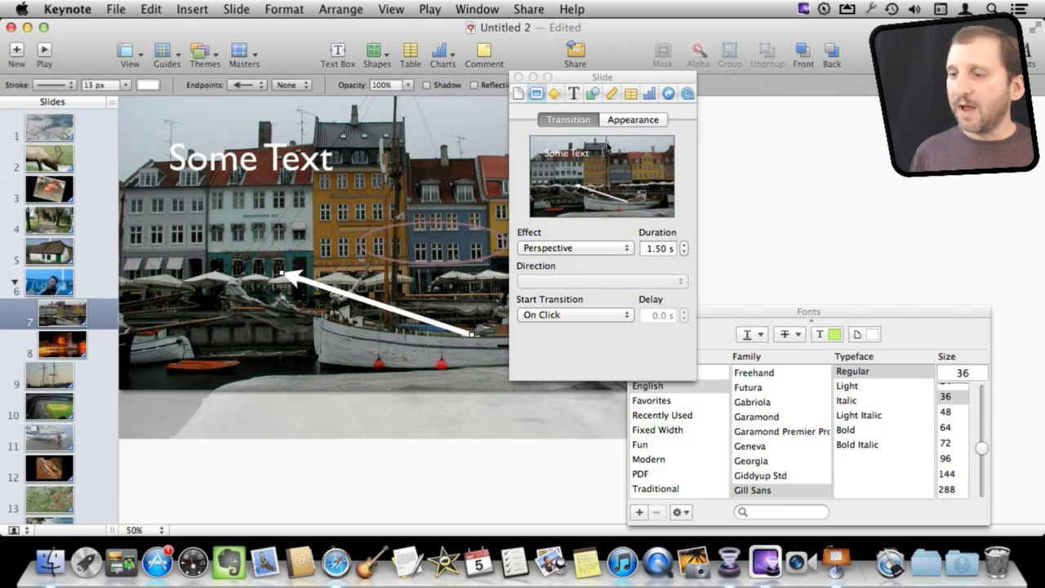
Give the white arrow a Blast build-in effect in the Build Inspector.
{"action": "left_click", "coordinate": [558, 94]}
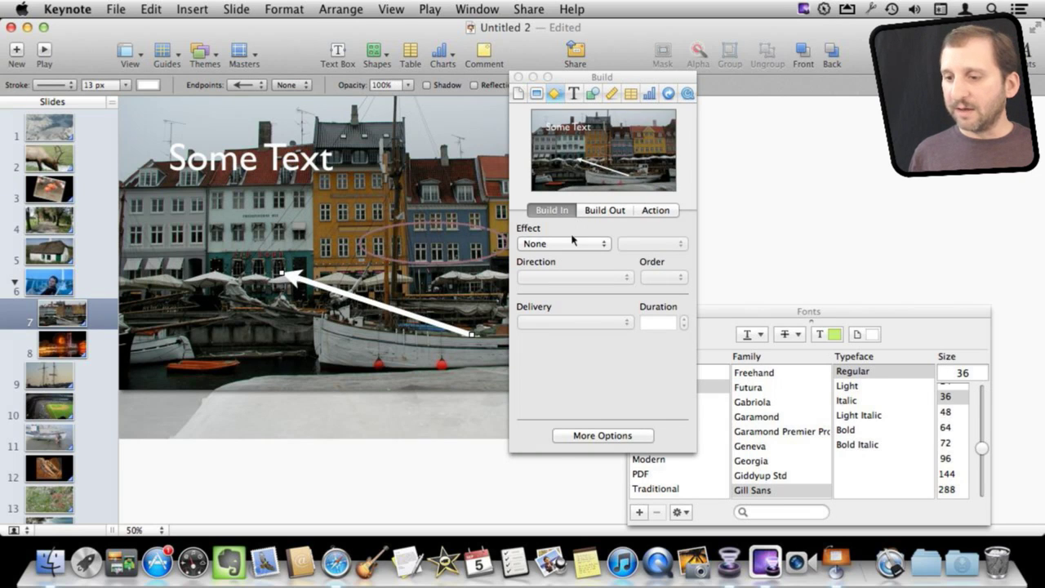
{"action": "left_click", "coordinate": [585, 437]}
{"action": "left_click_drag", "start_coordinate": [579, 79], "coordinate": [720, 79]}
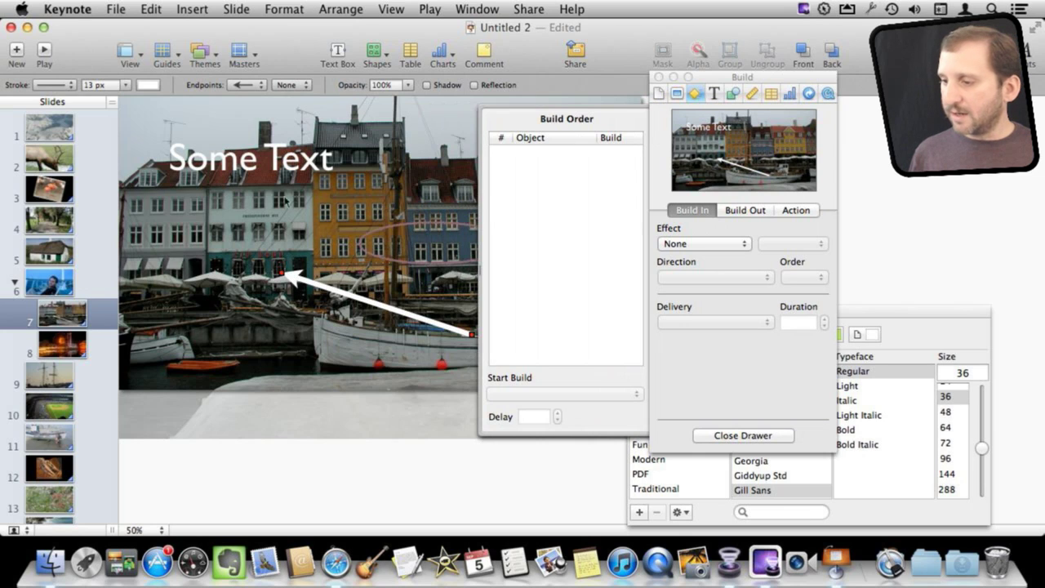
{"action": "left_click", "coordinate": [704, 243]}
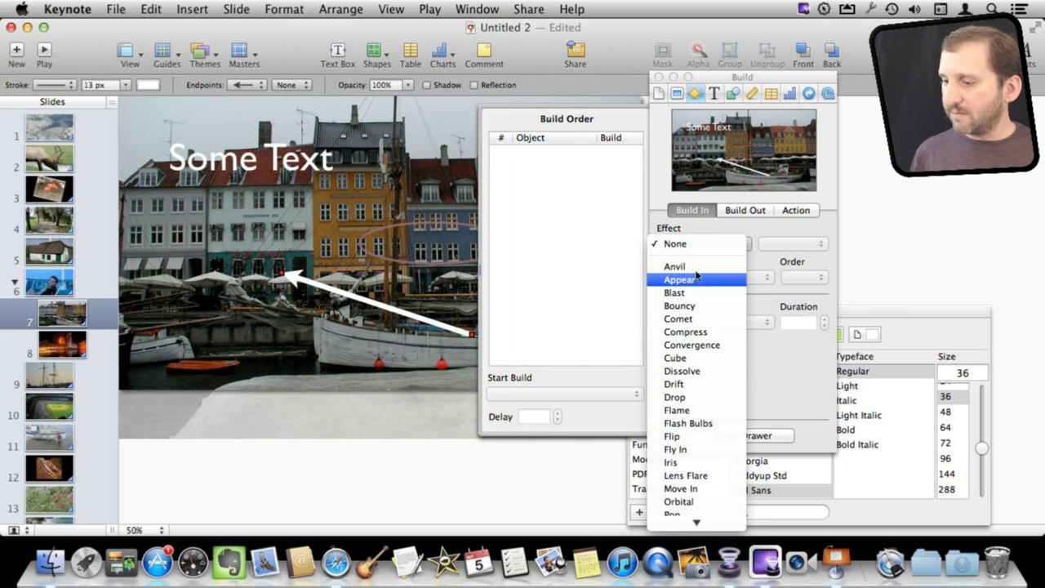
{"action": "left_click", "coordinate": [674, 292]}
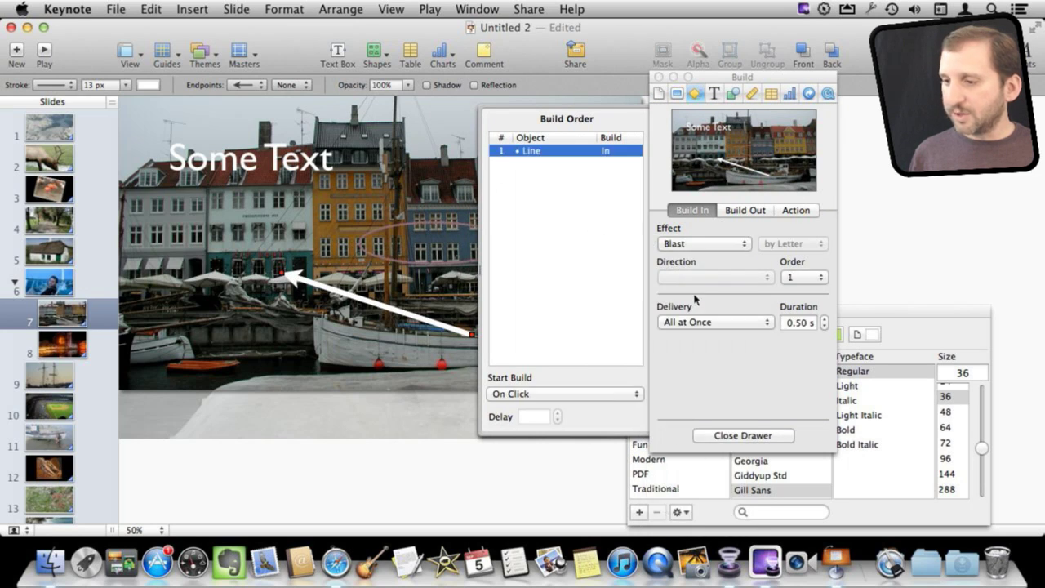